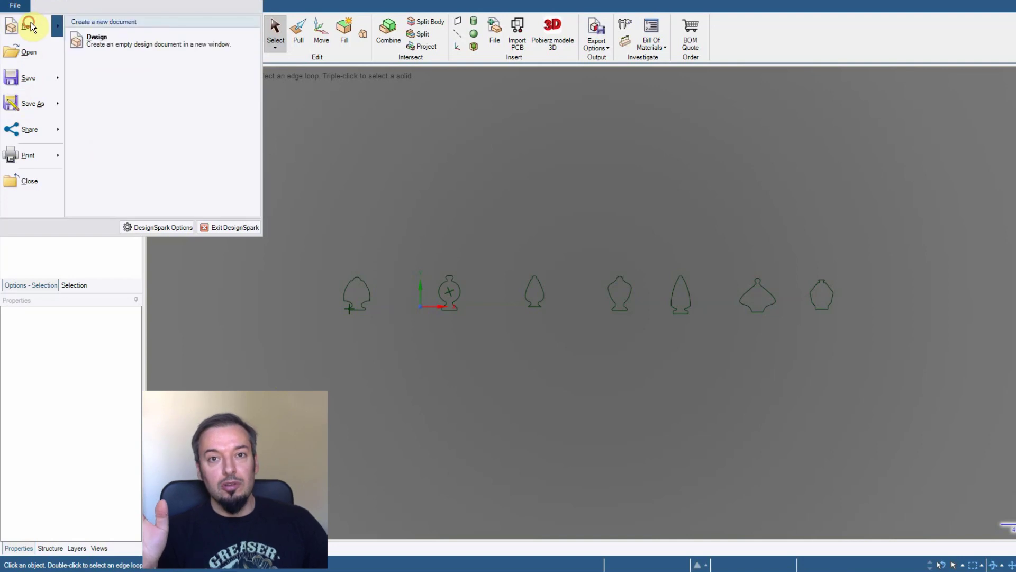
Step: Start a new blank design from the File menu's New options
{"action": "left_click", "coordinate": [96, 39]}
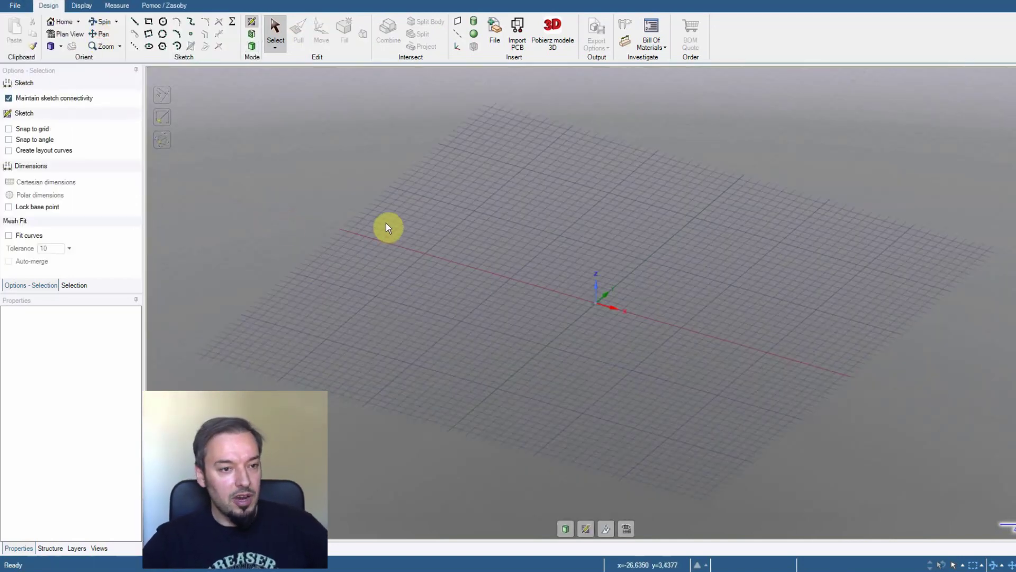
Step: View the sketch grid from Top, zoomed in with the origin shifted toward the lower part
{"action": "left_click", "coordinate": [60, 46]}
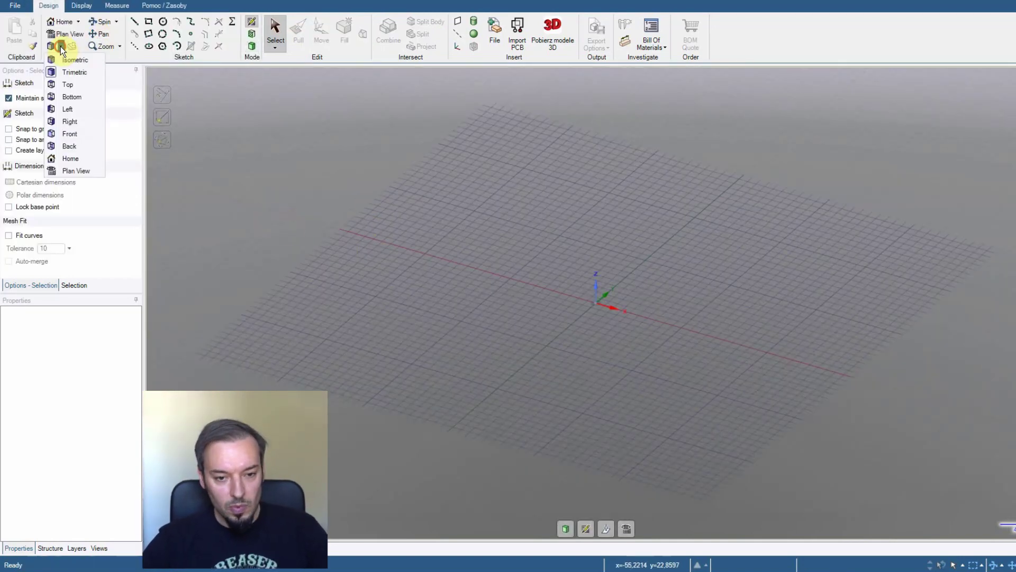
{"action": "left_click", "coordinate": [79, 83]}
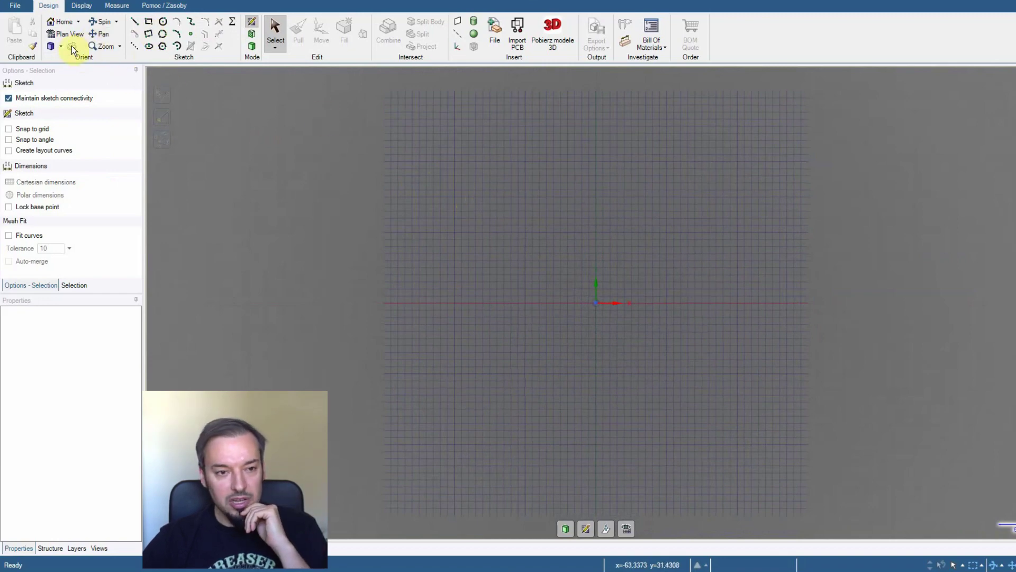
{"action": "left_click", "coordinate": [99, 34]}
{"action": "left_click_drag", "start_coordinate": [455, 210], "coordinate": [446, 210]}
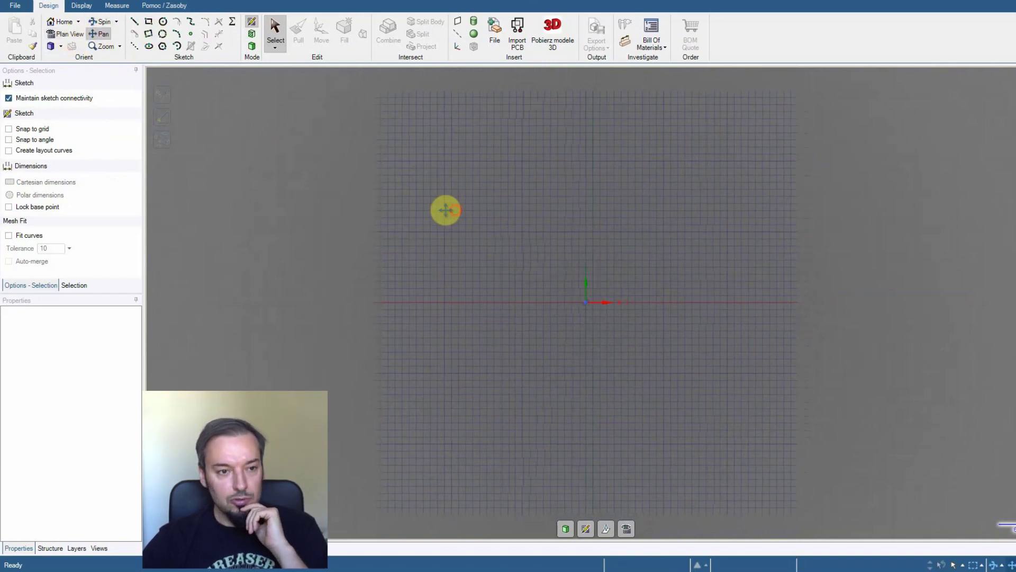
{"action": "scroll", "coordinate": [485, 324], "scroll_direction": "up", "scroll_amount": 5}
{"action": "left_click_drag", "start_coordinate": [459, 330], "coordinate": [396, 466]}
Step: Draw a vertical line upward from the origin and pan so the whole line shows
{"action": "left_click", "coordinate": [136, 22]}
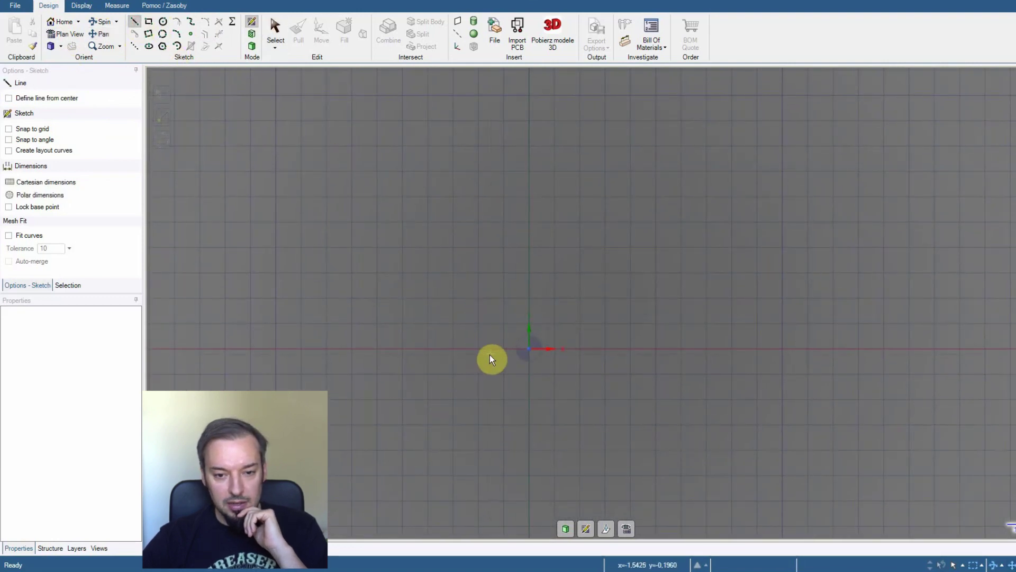
{"action": "left_click", "coordinate": [520, 354]}
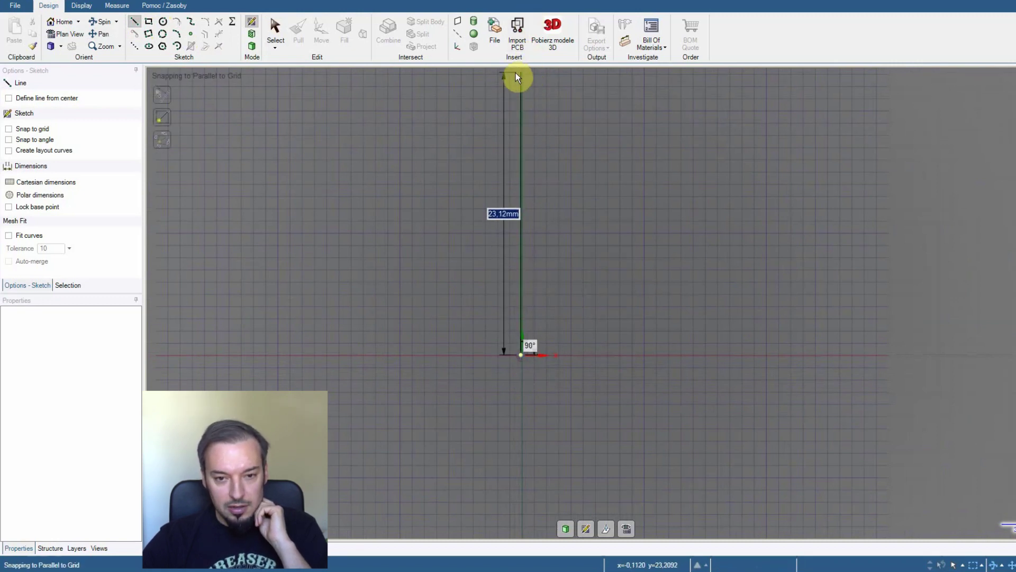
{"action": "scroll", "coordinate": [508, 119], "scroll_direction": "up", "scroll_amount": 3}
{"action": "scroll", "coordinate": [524, 106], "scroll_direction": "down", "scroll_amount": 4}
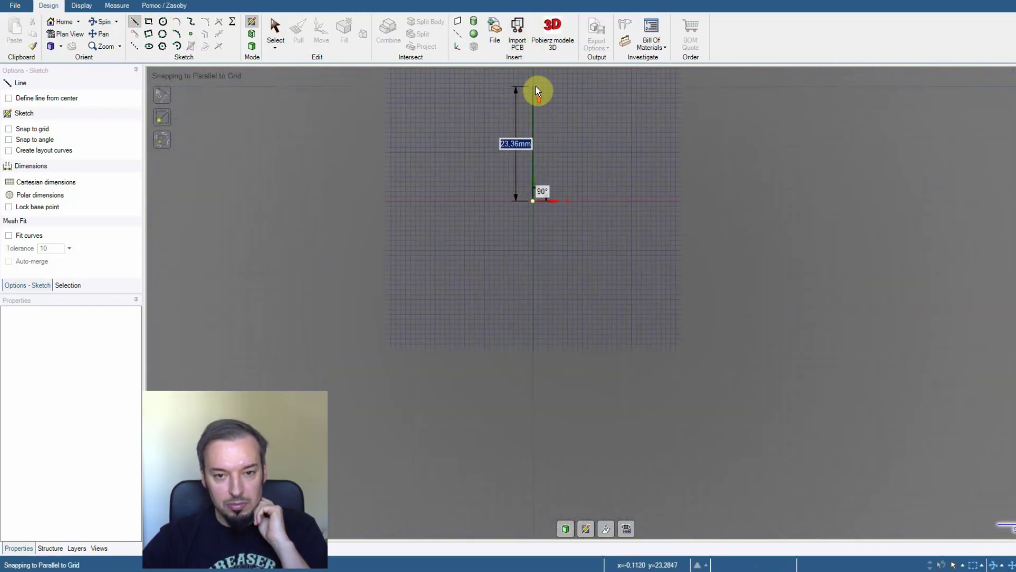
{"action": "left_click", "coordinate": [532, 79]}
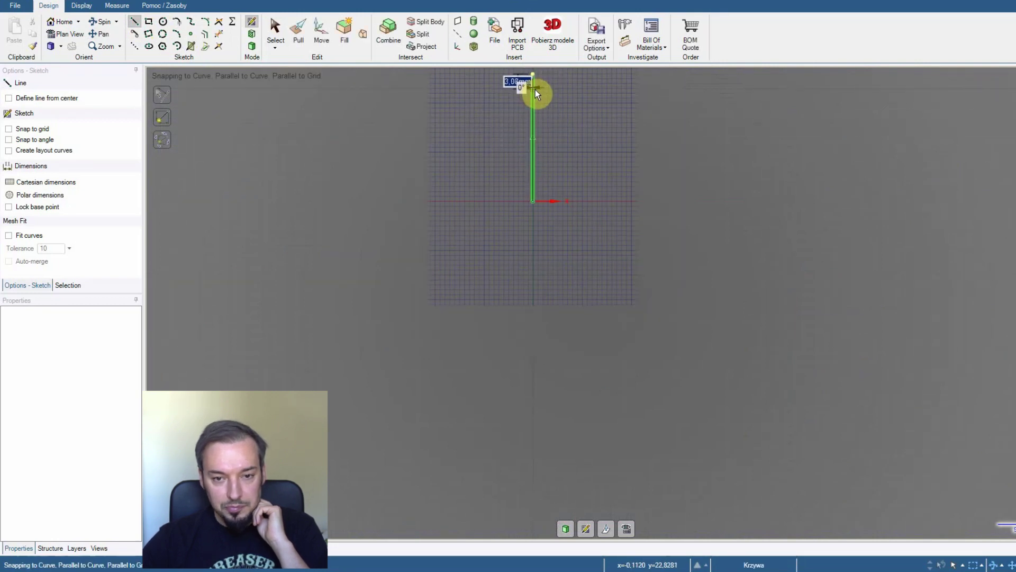
{"action": "left_click", "coordinate": [100, 34]}
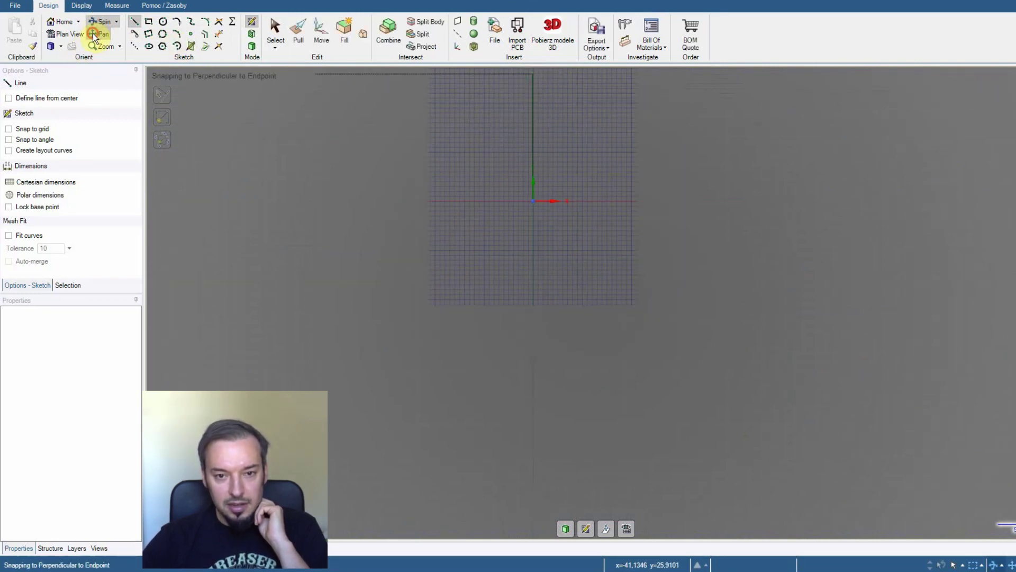
{"action": "left_click_drag", "start_coordinate": [415, 154], "coordinate": [426, 265]}
{"action": "scroll", "coordinate": [556, 238], "scroll_direction": "up", "scroll_amount": 4}
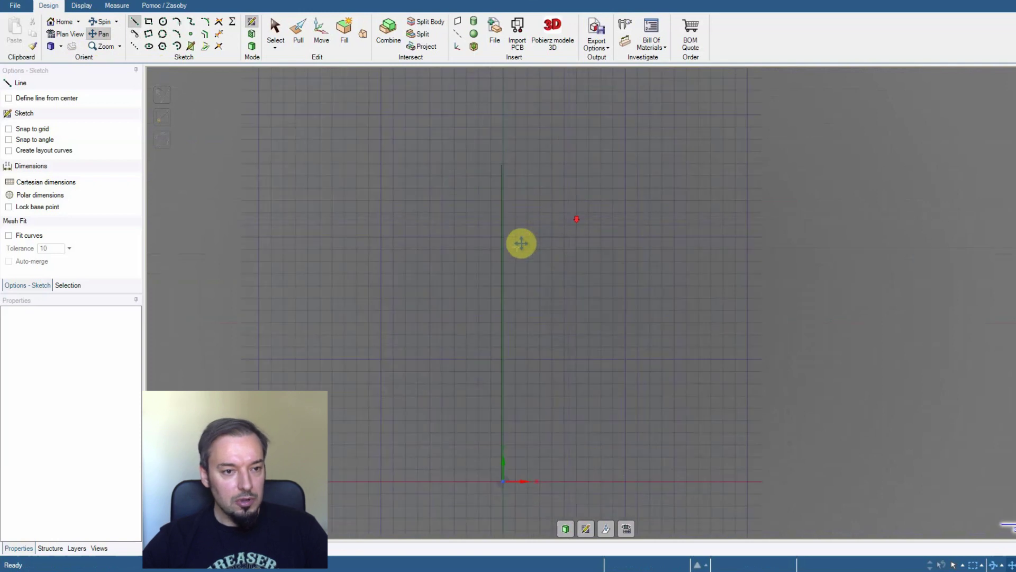
Step: Set the vertical line as the mirror line and begin a new line at its lower end
{"action": "left_click", "coordinate": [273, 24]}
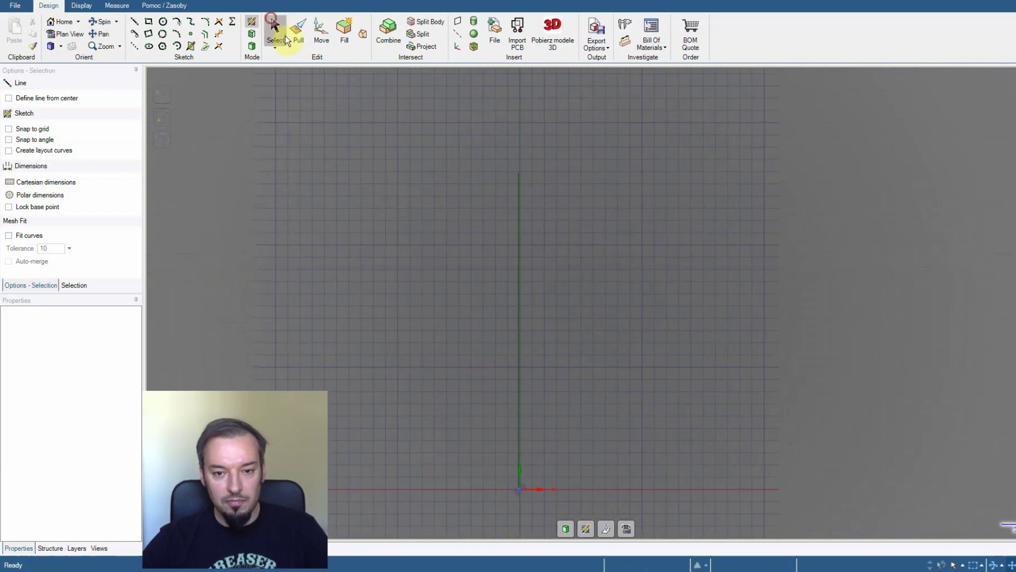
{"action": "right_click", "coordinate": [520, 204]}
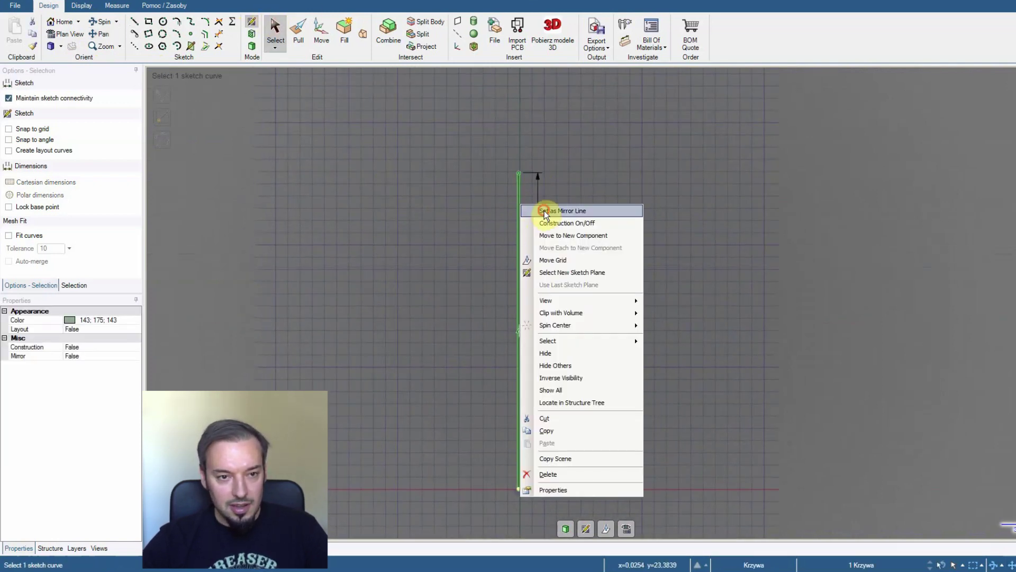
{"action": "left_click", "coordinate": [545, 211]}
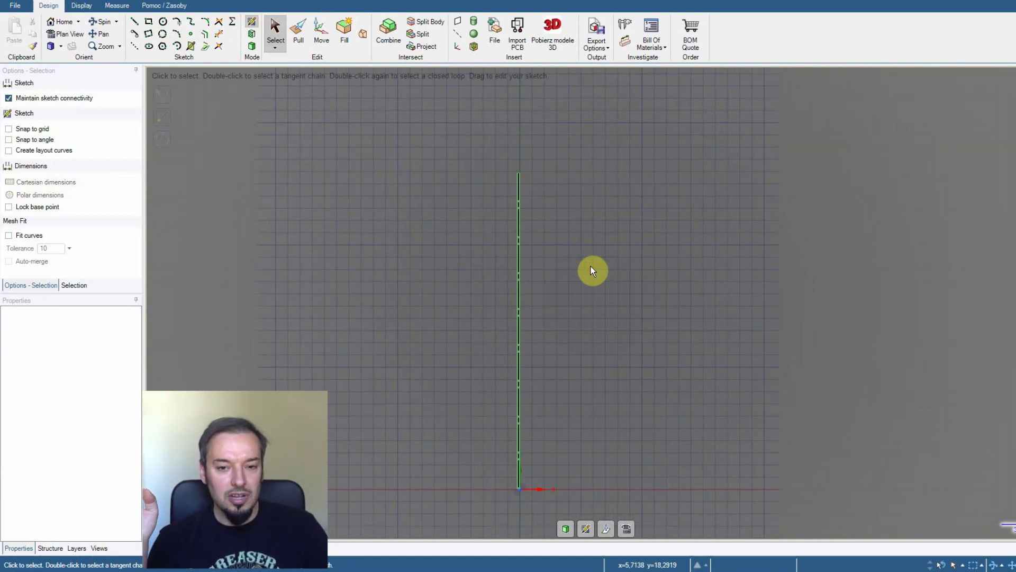
{"action": "key", "text": "l"}
{"action": "scroll", "coordinate": [523, 360], "scroll_direction": "up", "scroll_amount": 5}
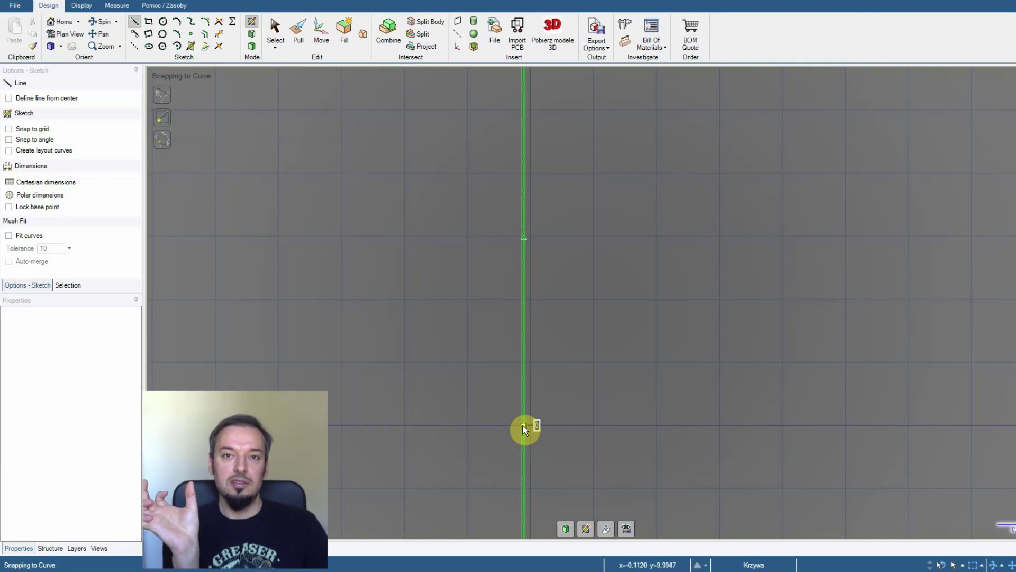
{"action": "left_click", "coordinate": [523, 425]}
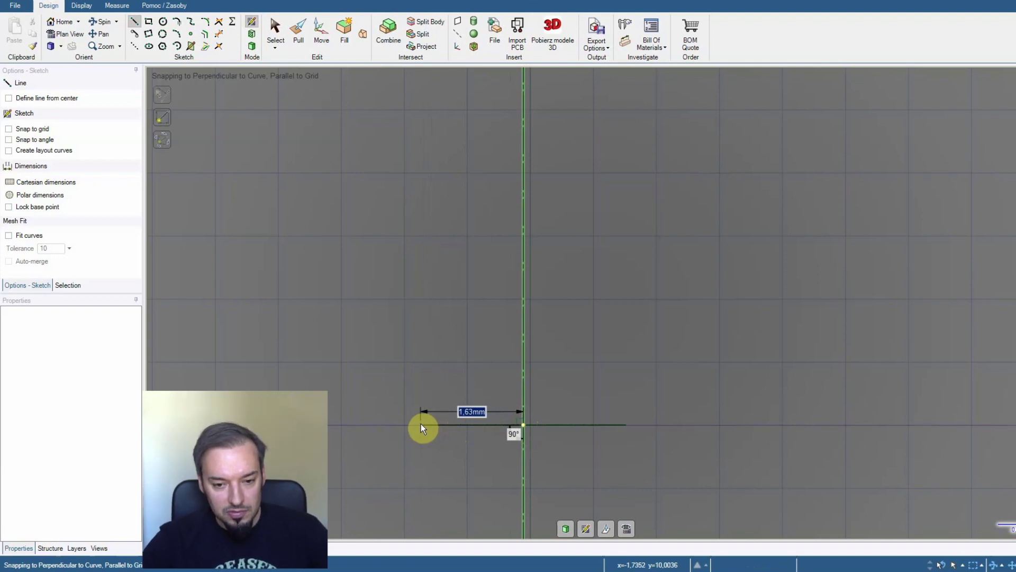
Step: Make the base line 7.5 mm on each side of the mirror line and select both halves
{"action": "type", "text": "7,5"}
{"action": "key", "text": "Return"}
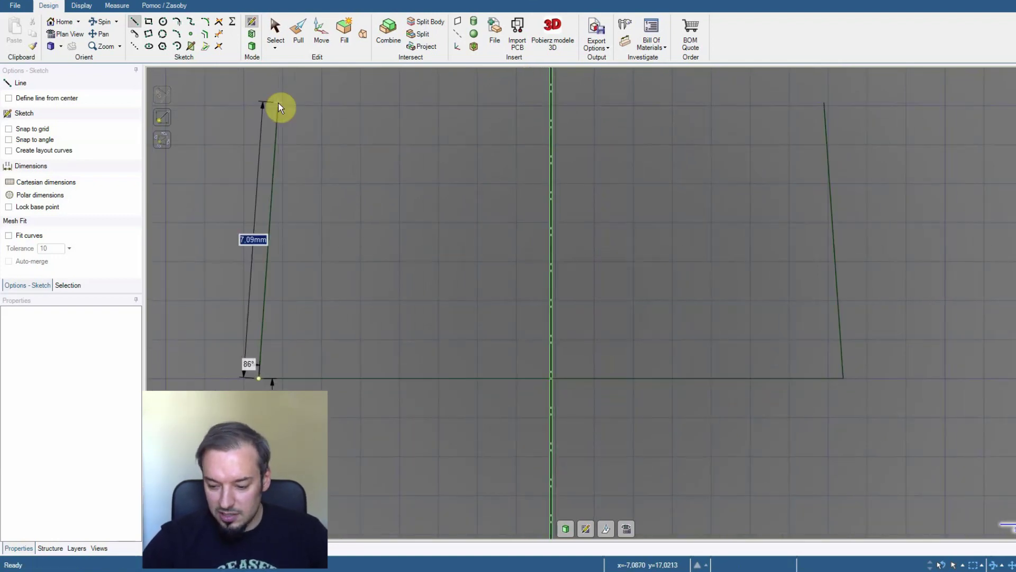
{"action": "left_click", "coordinate": [275, 31]}
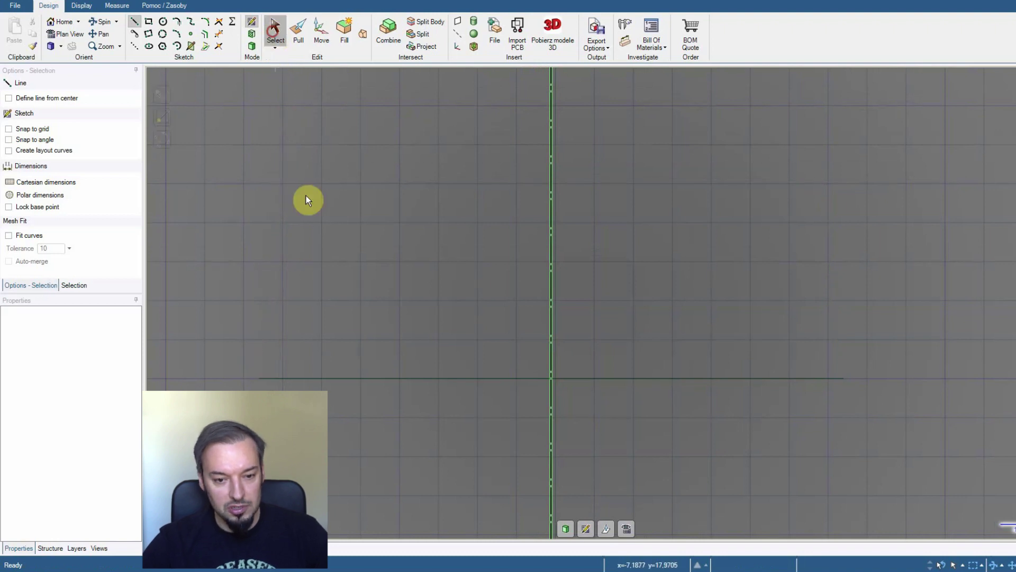
{"action": "left_click", "coordinate": [372, 377]}
{"action": "left_click", "coordinate": [617, 379], "text": "ctrl"}
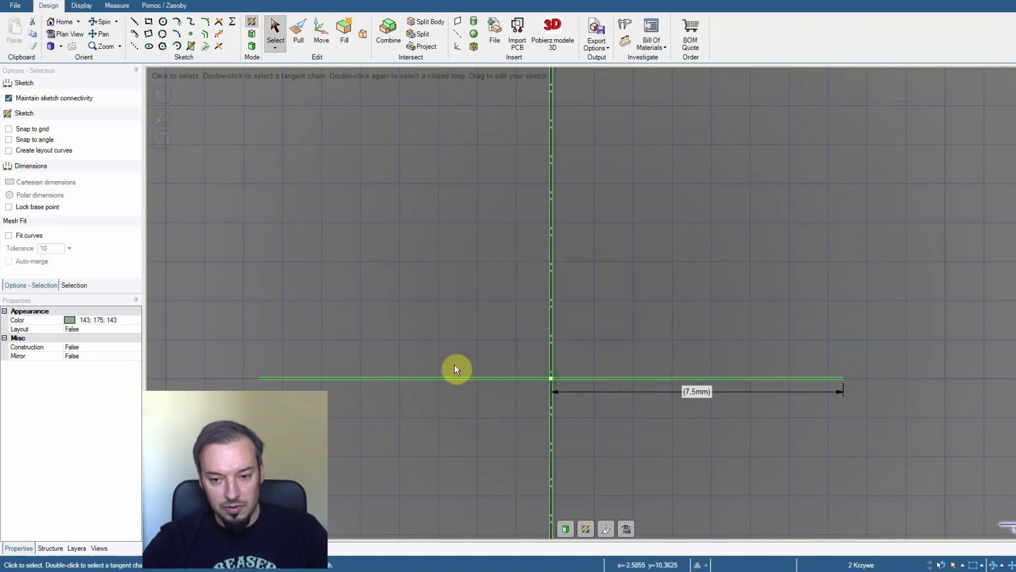
Step: Draw a vertical side rising from the base line's left end
{"action": "left_click", "coordinate": [138, 20]}
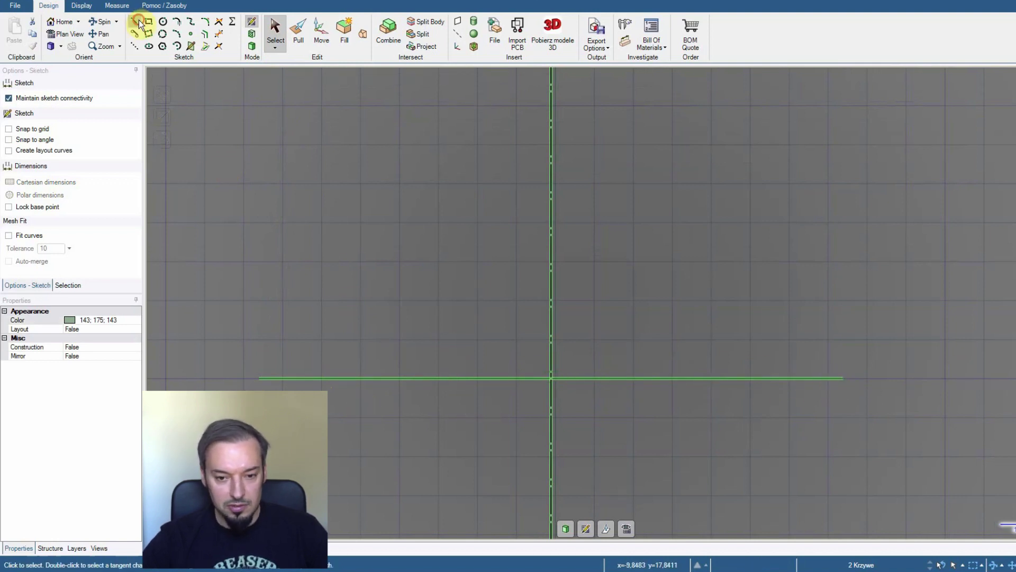
{"action": "left_click", "coordinate": [262, 380]}
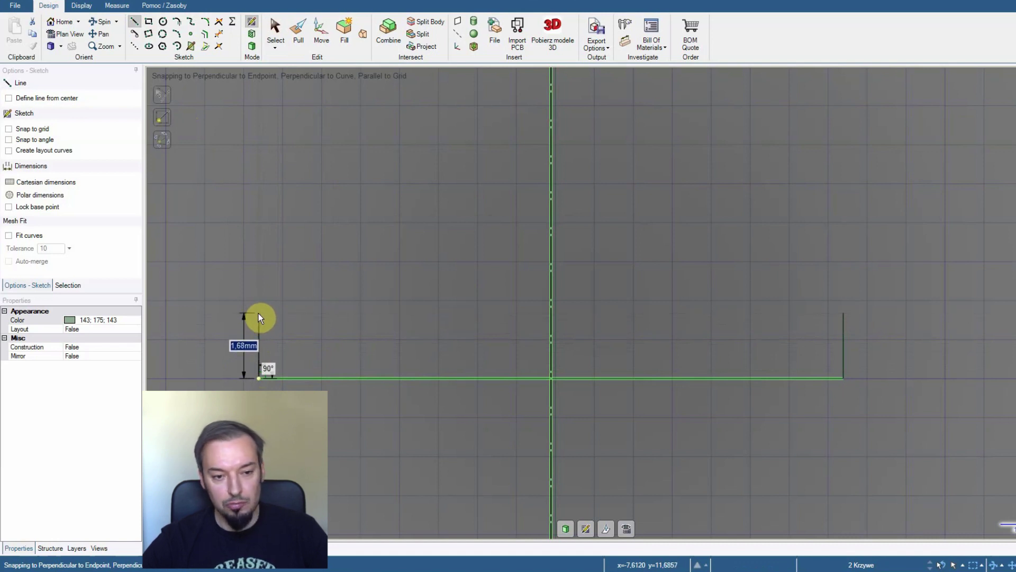
{"action": "left_click", "coordinate": [259, 186]}
{"action": "scroll", "coordinate": [262, 187], "scroll_direction": "down", "scroll_amount": 3}
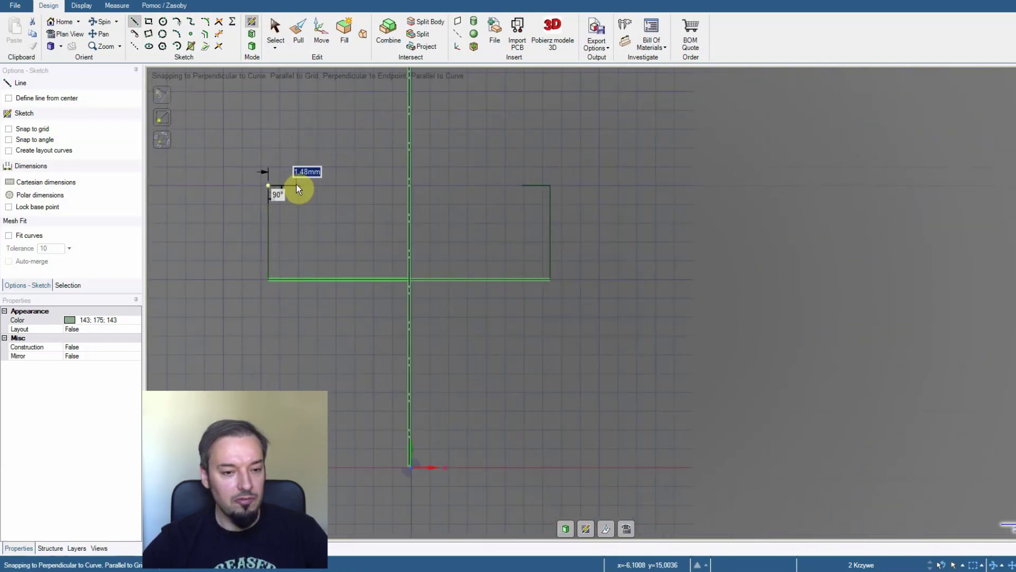
{"action": "key", "text": "Escape"}
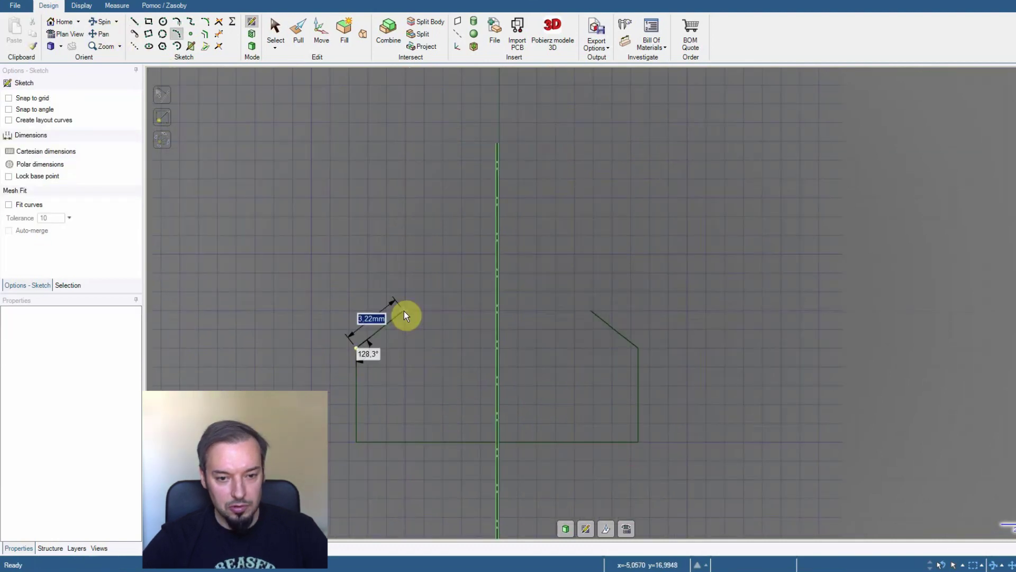
Step: Draw an inward-curving arc from the top of the side wall
{"action": "left_click", "coordinate": [404, 310]}
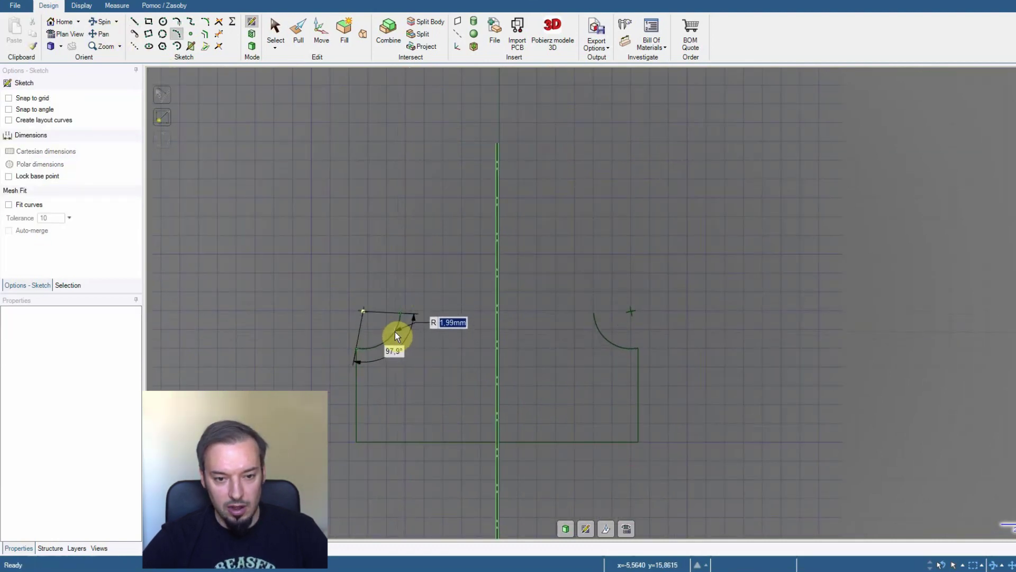
{"action": "scroll", "coordinate": [392, 331], "scroll_direction": "up", "scroll_amount": 5}
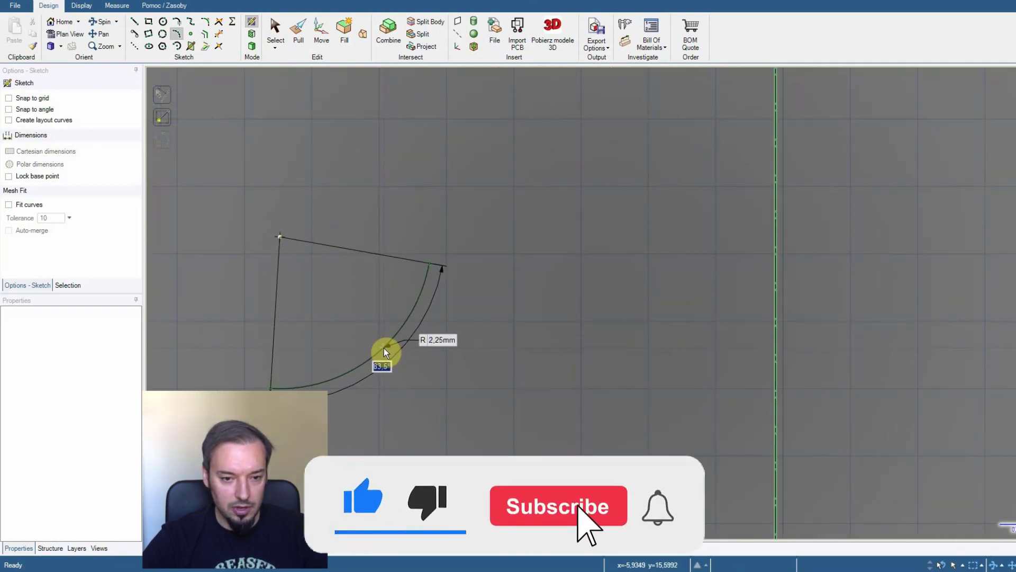
{"action": "left_click", "coordinate": [385, 350]}
{"action": "scroll", "coordinate": [441, 403], "scroll_direction": "down", "scroll_amount": 4}
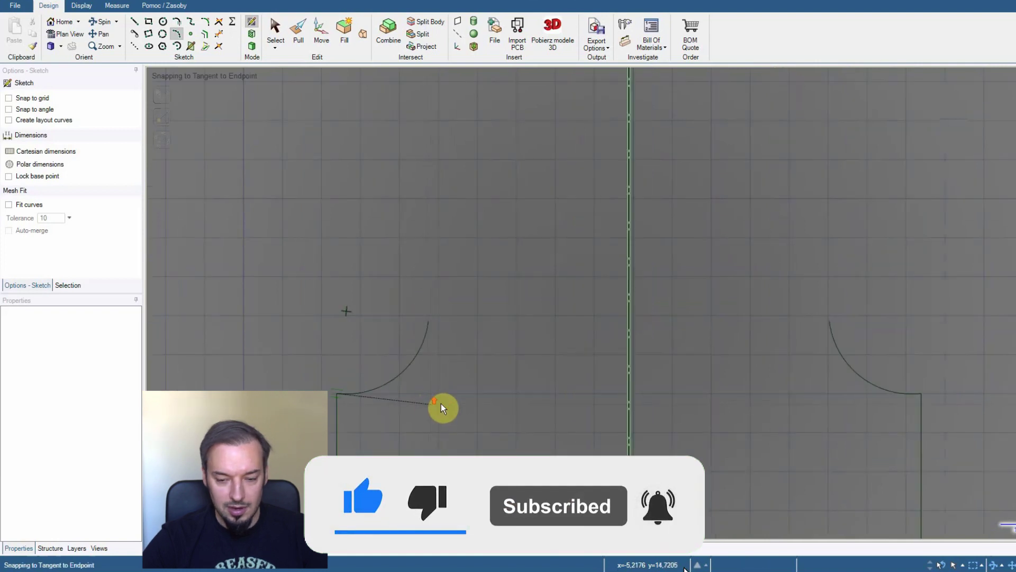
{"action": "key", "text": "Escape"}
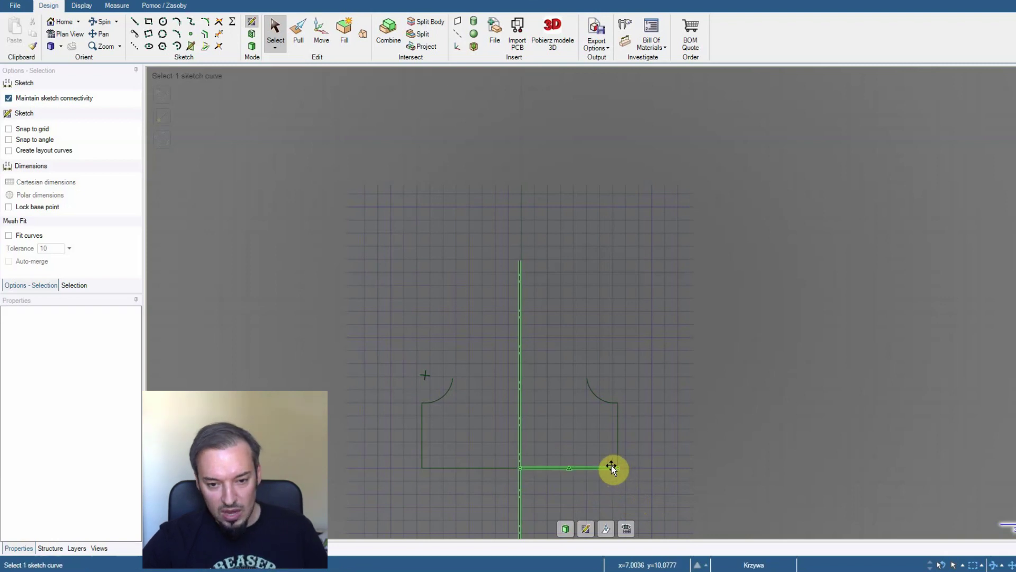
{"action": "left_click", "coordinate": [179, 28]}
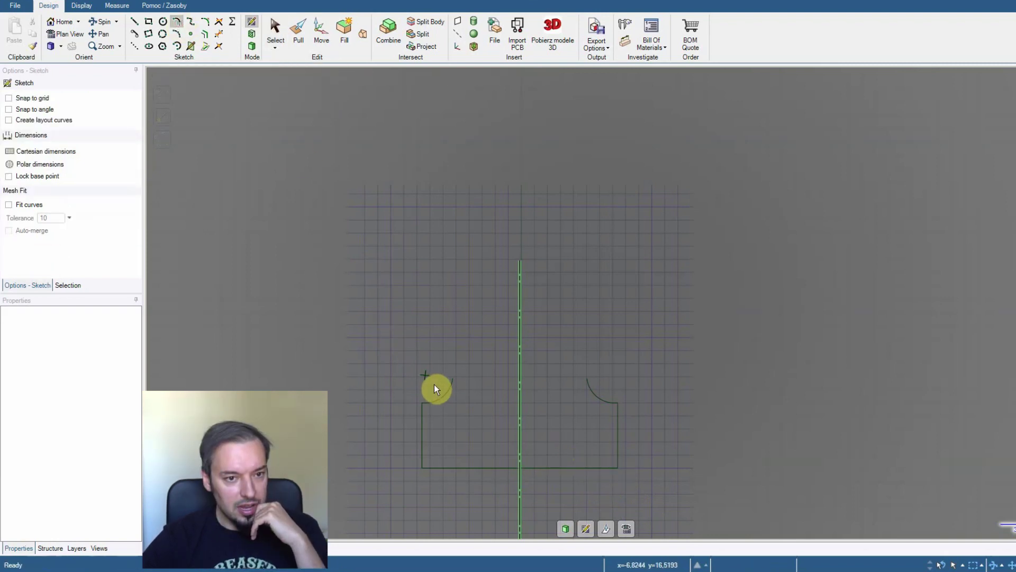
Step: Draw a tangent arc from the left curve's end up the profile's left side
{"action": "left_click", "coordinate": [453, 378]}
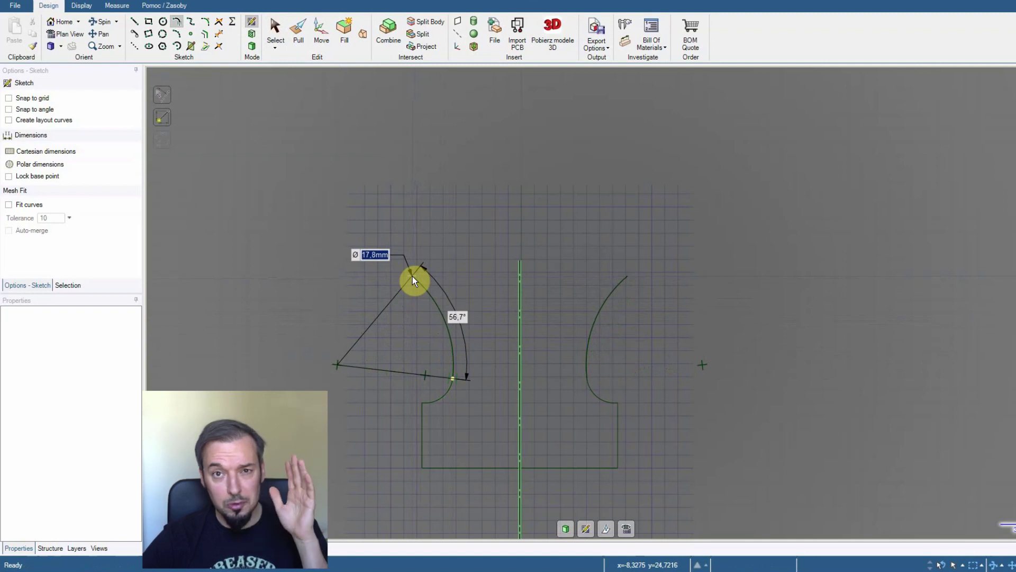
{"action": "left_click", "coordinate": [407, 275]}
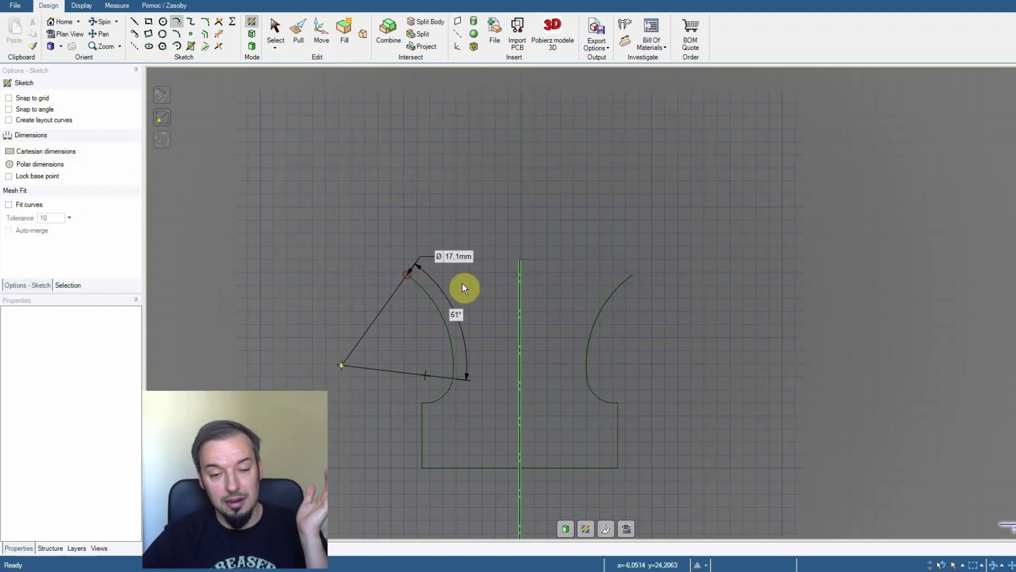
{"action": "left_click", "coordinate": [177, 22]}
{"action": "scroll", "coordinate": [408, 278], "scroll_direction": "down", "scroll_amount": 4}
Step: Join the left and right arc ends with a tangent arc peaking on the centre line
{"action": "left_click", "coordinate": [407, 274]}
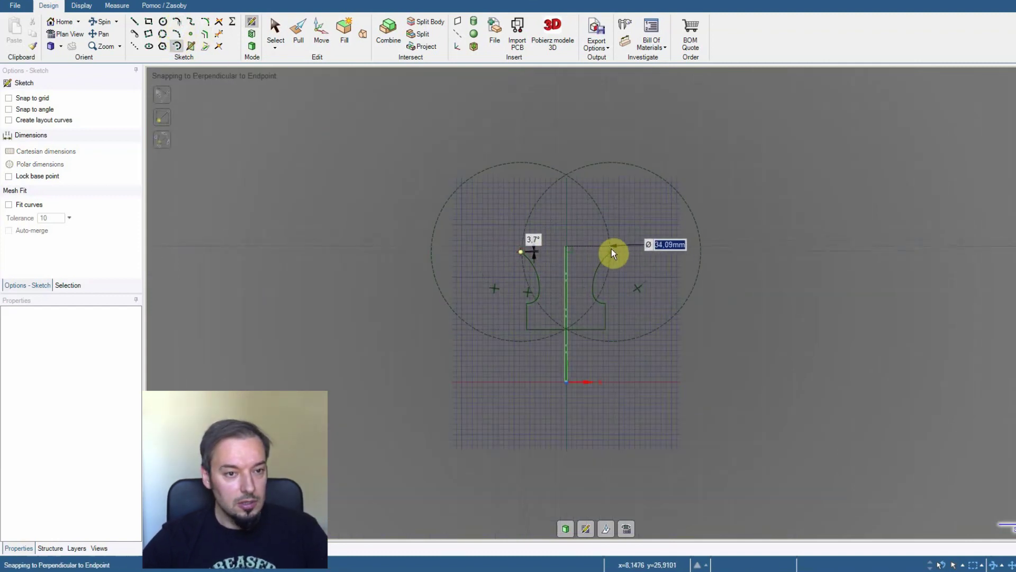
{"action": "left_click", "coordinate": [612, 252]}
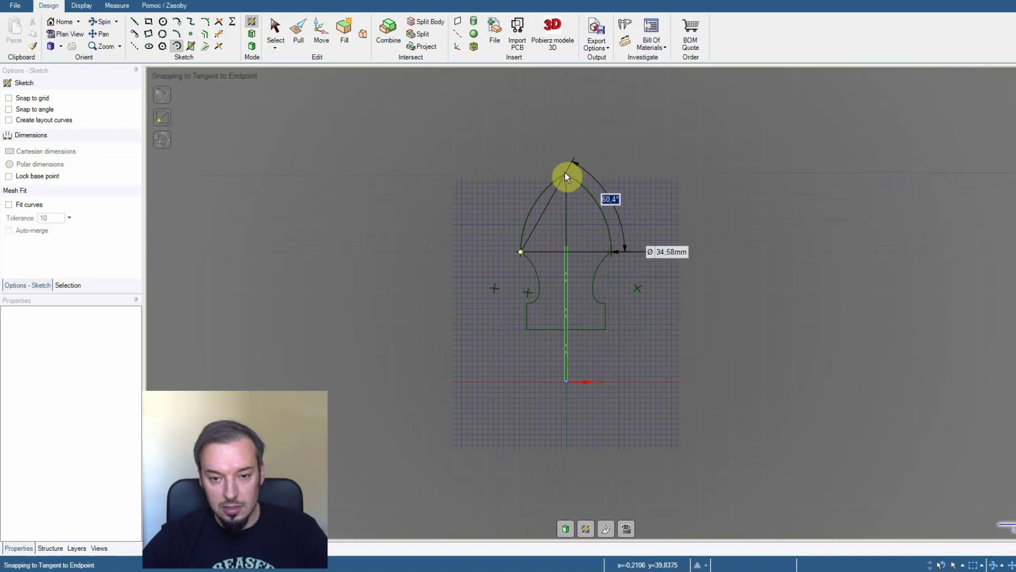
{"action": "scroll", "coordinate": [564, 172], "scroll_direction": "up", "scroll_amount": 4}
{"action": "scroll", "coordinate": [564, 173], "scroll_direction": "up", "scroll_amount": 2}
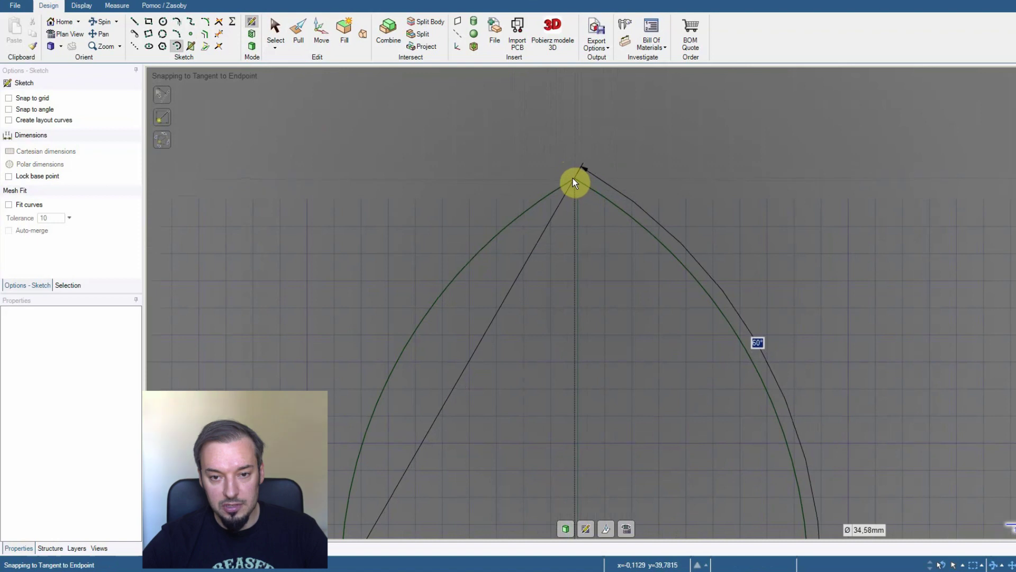
{"action": "left_click", "coordinate": [574, 178]}
{"action": "scroll", "coordinate": [613, 308], "scroll_direction": "down", "scroll_amount": 5}
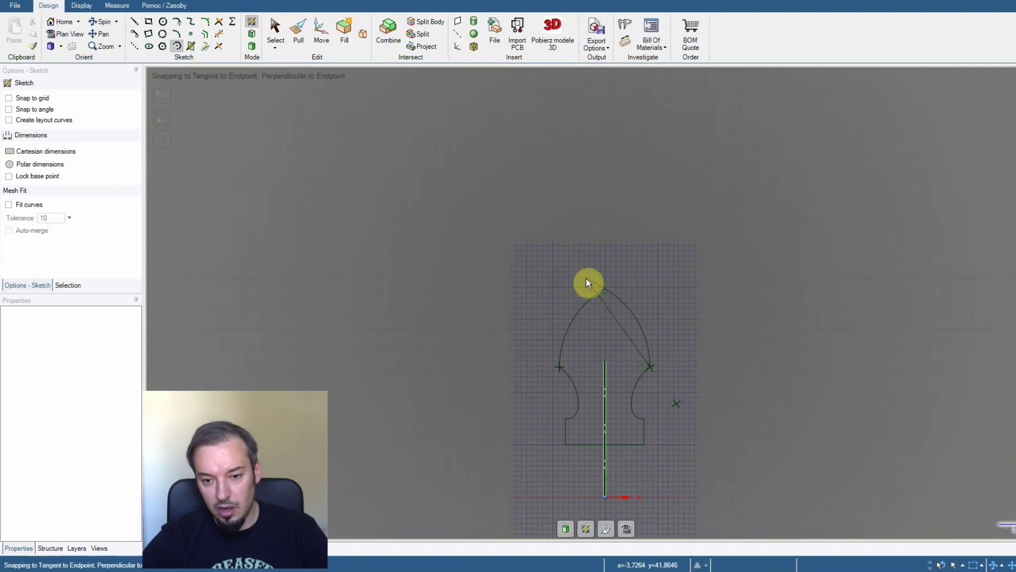
{"action": "left_click", "coordinate": [275, 31]}
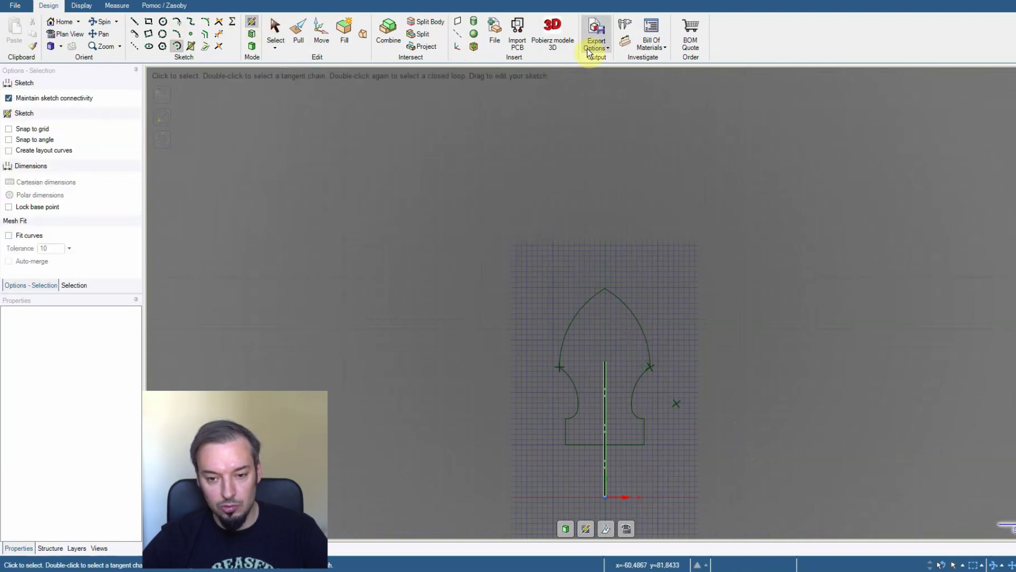
{"action": "left_click", "coordinate": [625, 41]}
Step: Dimension the profile's 29.74 mm overall height and 15 mm base width
{"action": "left_click", "coordinate": [605, 290]}
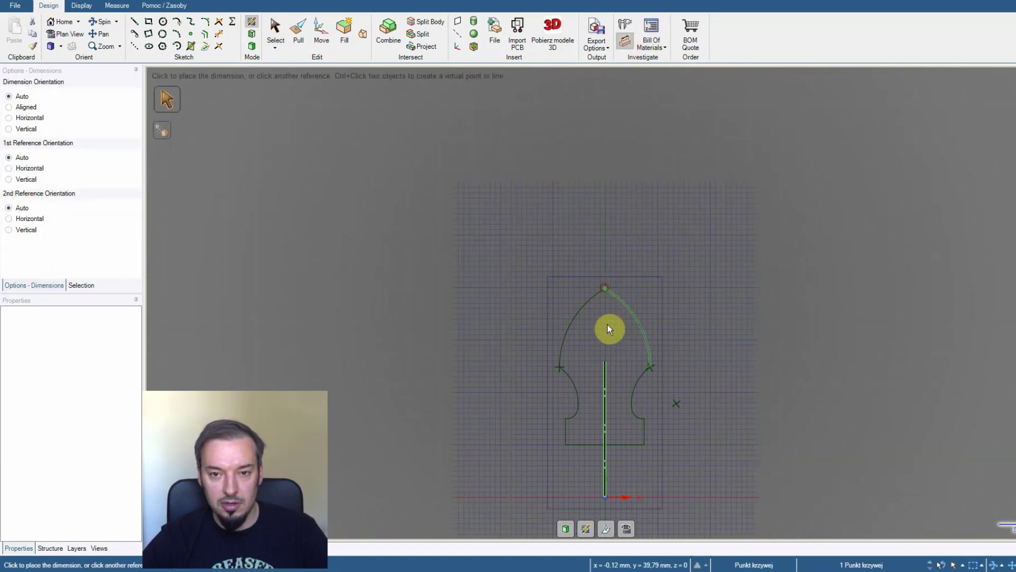
{"action": "left_click", "coordinate": [605, 445]}
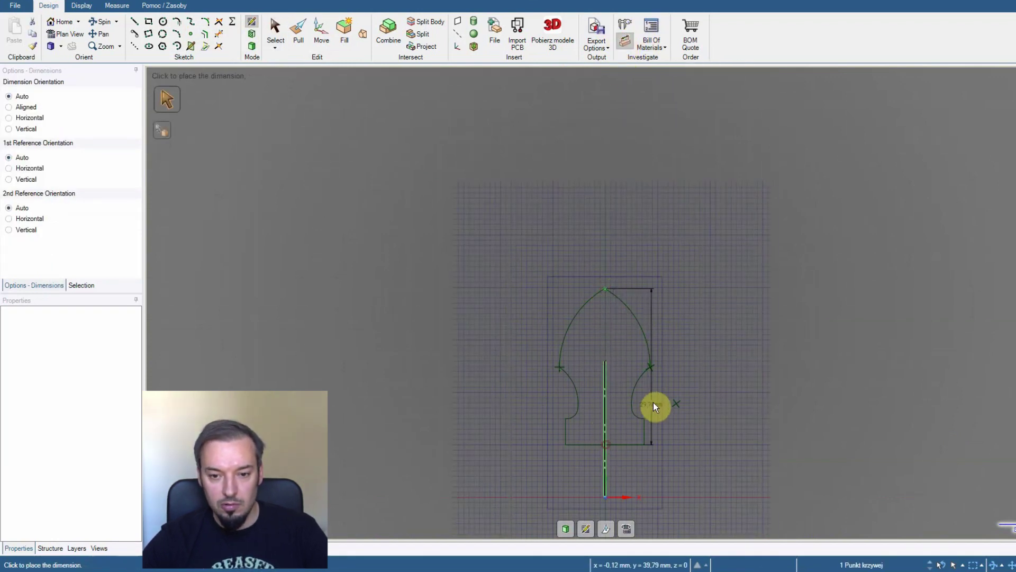
{"action": "left_click", "coordinate": [709, 376]}
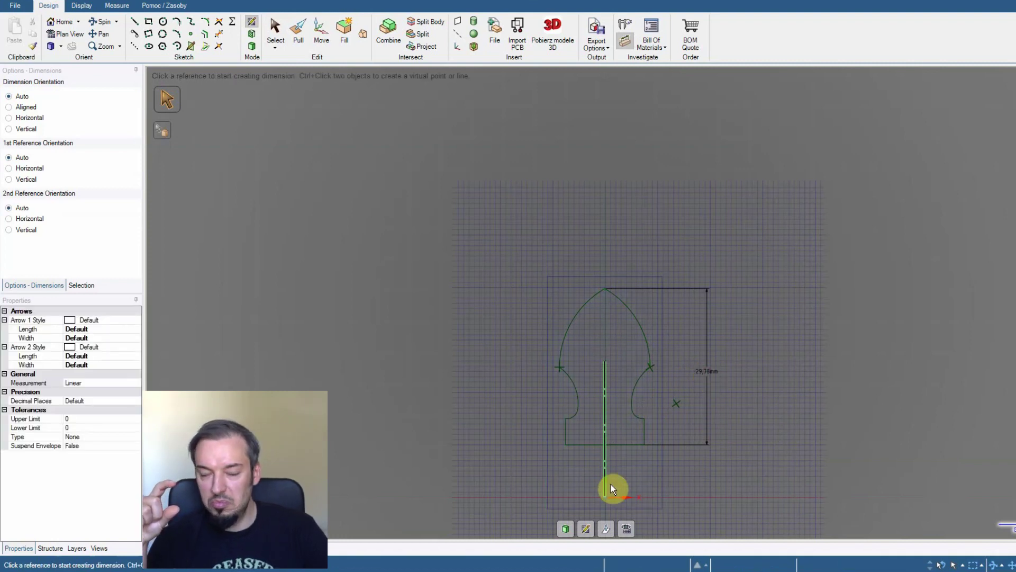
{"action": "left_click", "coordinate": [566, 445]}
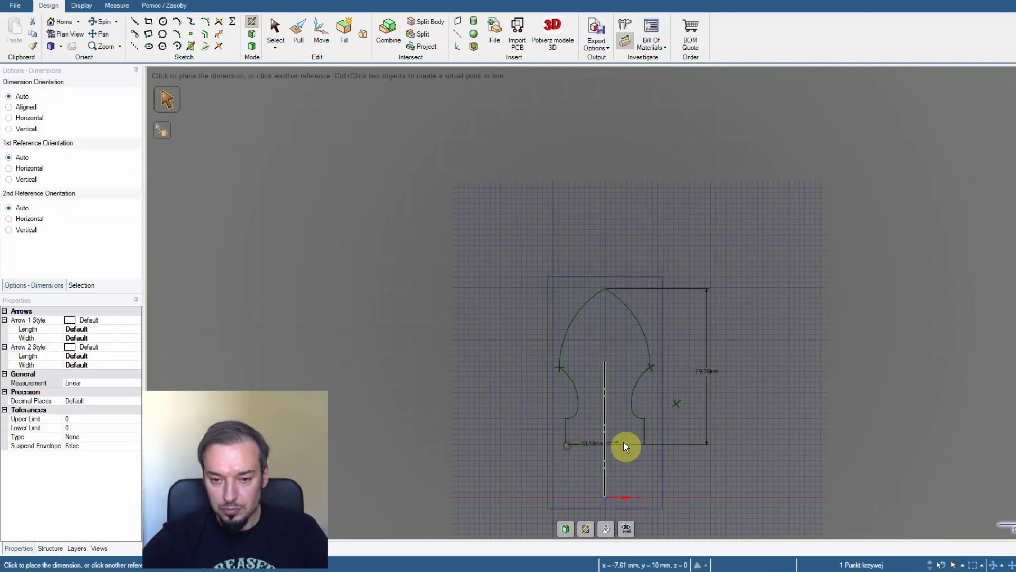
{"action": "left_click", "coordinate": [643, 445]}
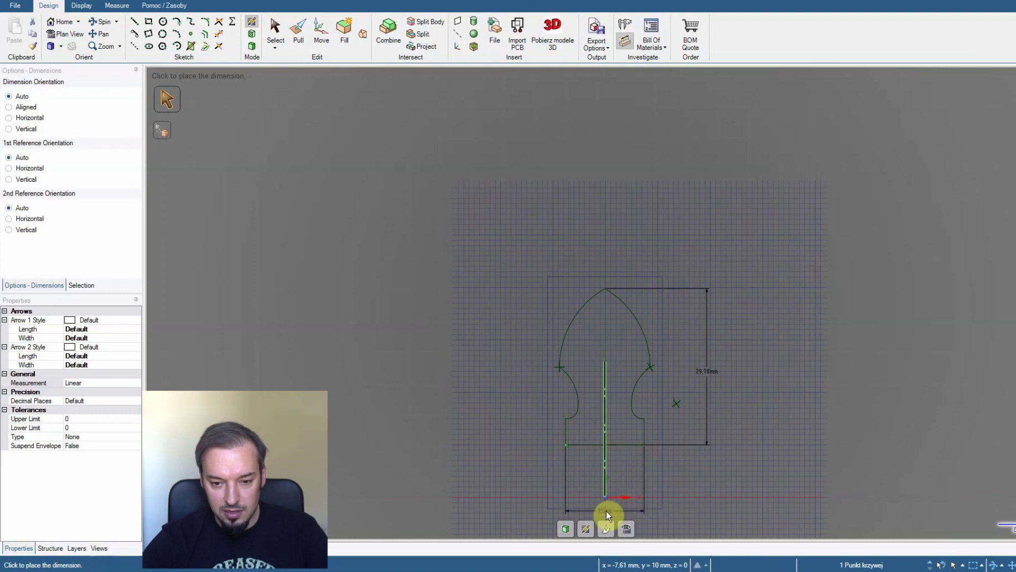
{"action": "left_click", "coordinate": [607, 513]}
{"action": "scroll", "coordinate": [700, 479], "scroll_direction": "down", "scroll_amount": 2}
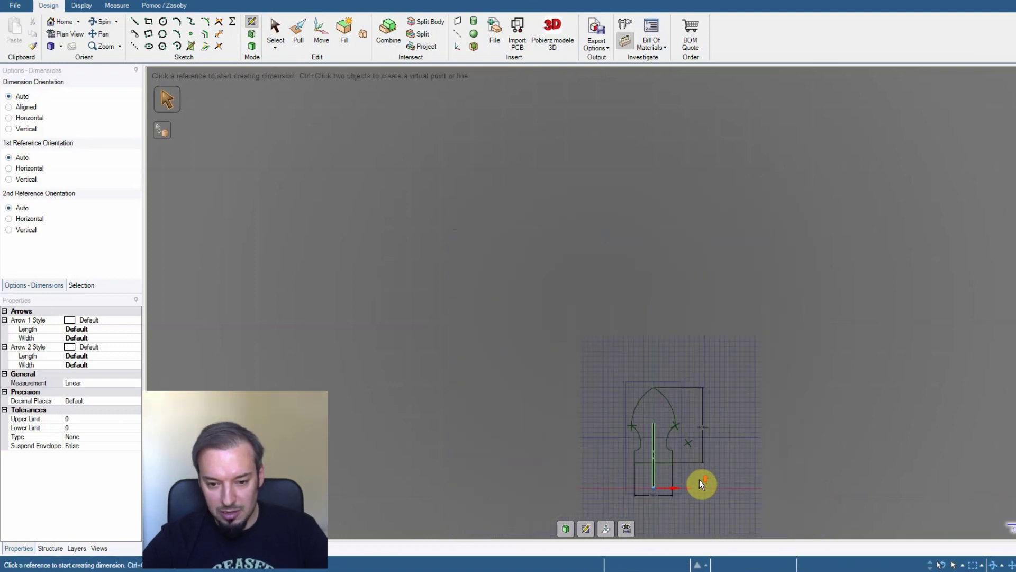
{"action": "scroll", "coordinate": [700, 479], "scroll_direction": "up", "scroll_amount": 2}
Step: Recentre the sketch and dimension the 17.29 mm width across the arch
{"action": "left_click", "coordinate": [105, 31]}
{"action": "mouse_move", "coordinate": [412, 350]}
{"action": "left_mouse_down"}
{"action": "mouse_move", "coordinate": [392, 217]}
{"action": "mouse_move", "coordinate": [356, 227]}
{"action": "mouse_move", "coordinate": [370, 246]}
{"action": "left_mouse_up"}
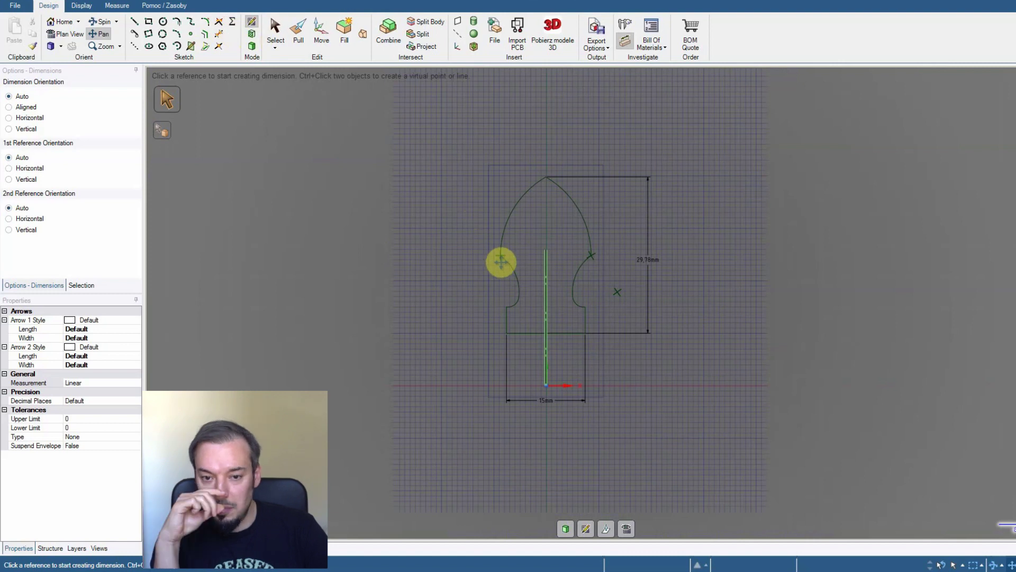
{"action": "key", "text": "Escape"}
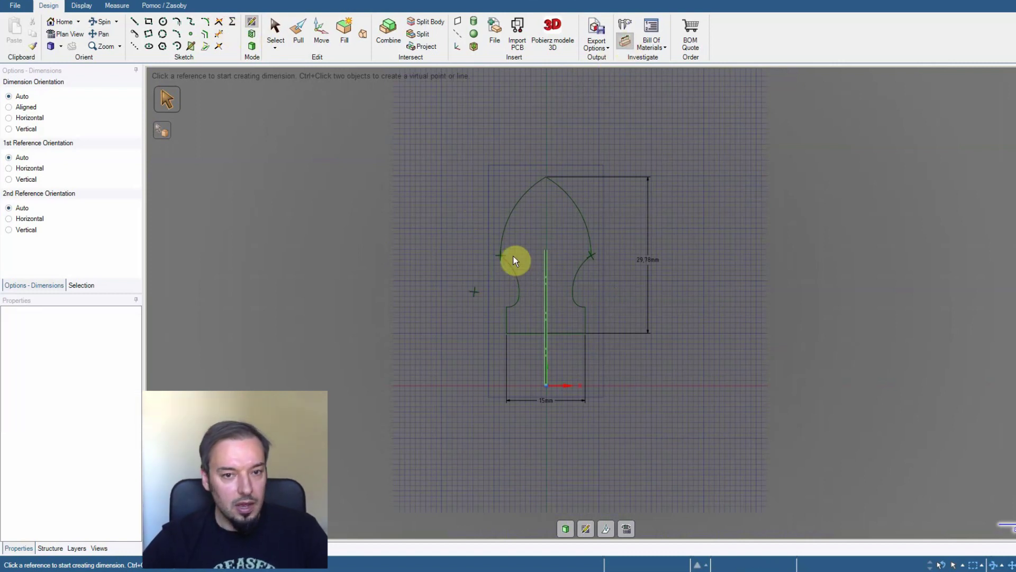
{"action": "left_click", "coordinate": [500, 256]}
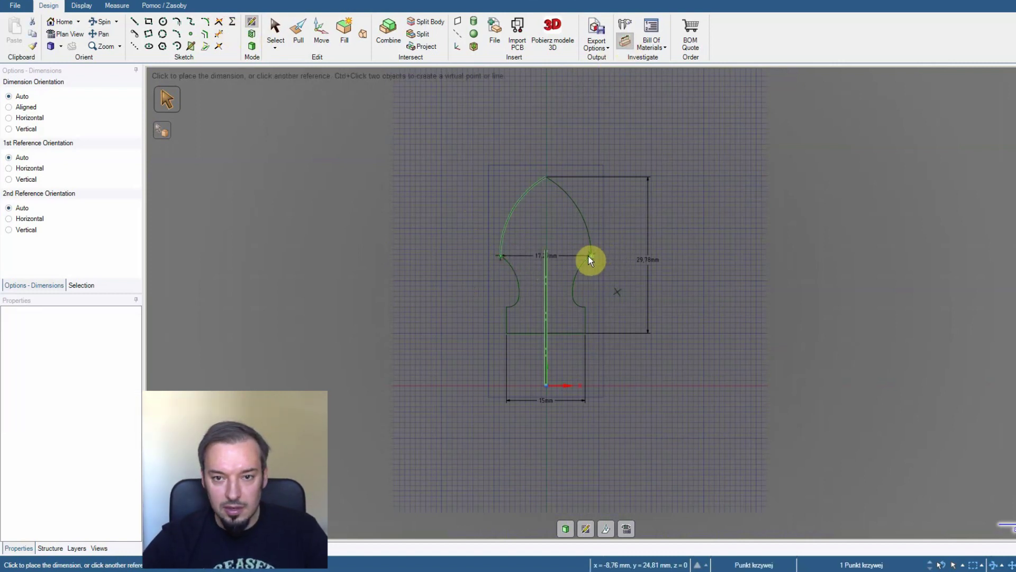
{"action": "left_click", "coordinate": [590, 257]}
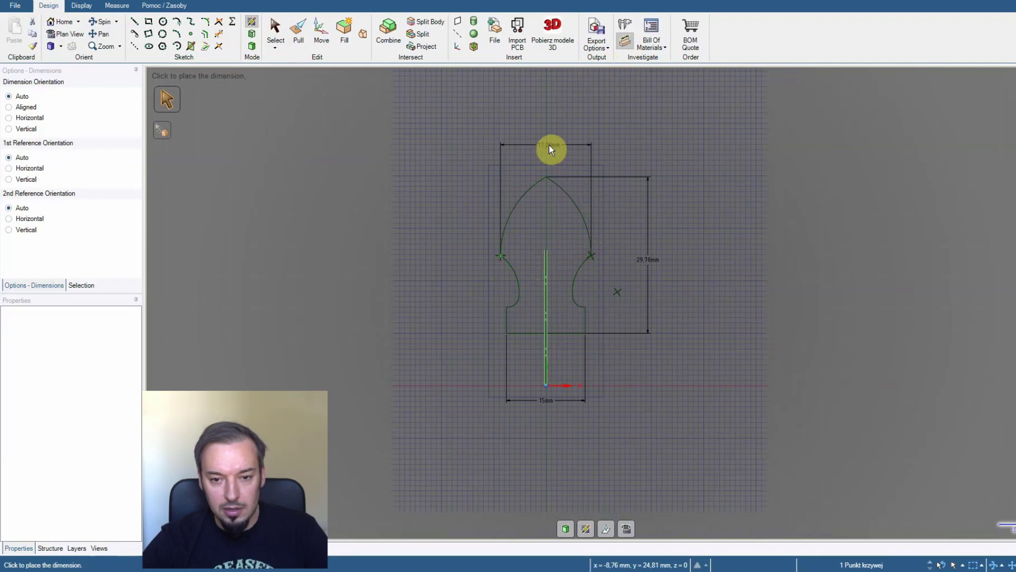
{"action": "left_click", "coordinate": [548, 145]}
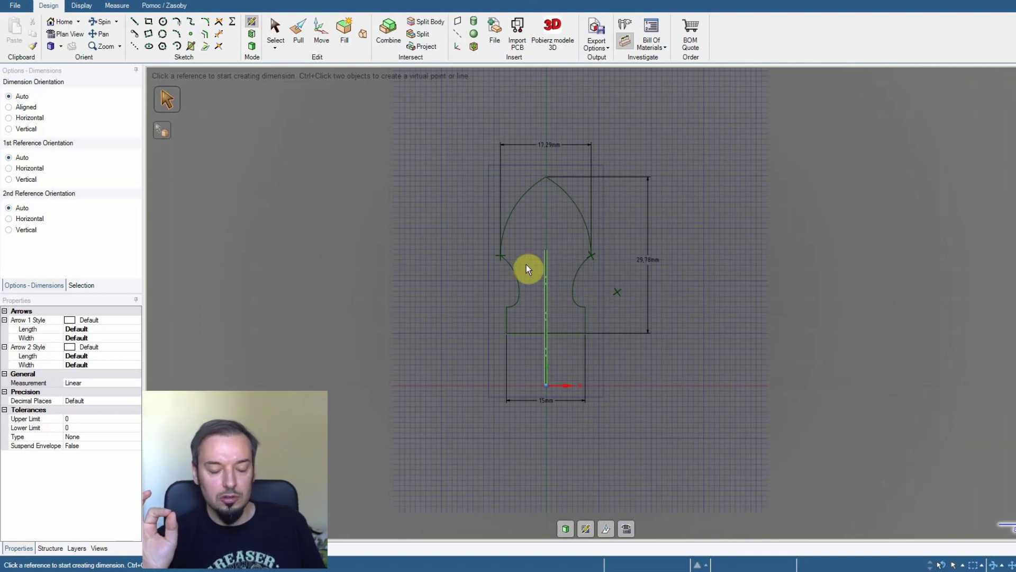
Step: Uncheck Annotation Plane in the Structure tree so the dimensions are hidden
{"action": "left_click", "coordinate": [275, 29]}
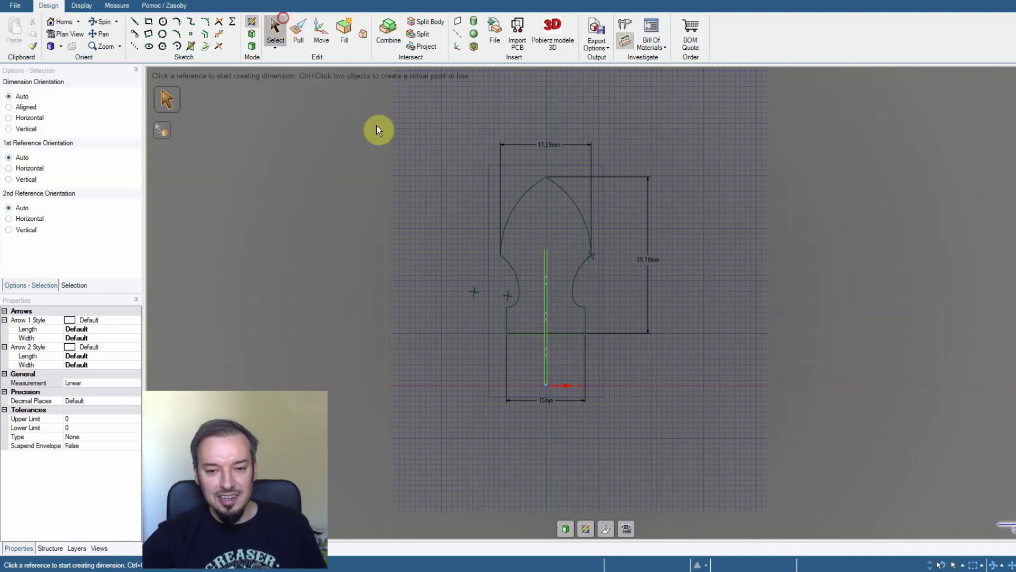
{"action": "left_click", "coordinate": [547, 271]}
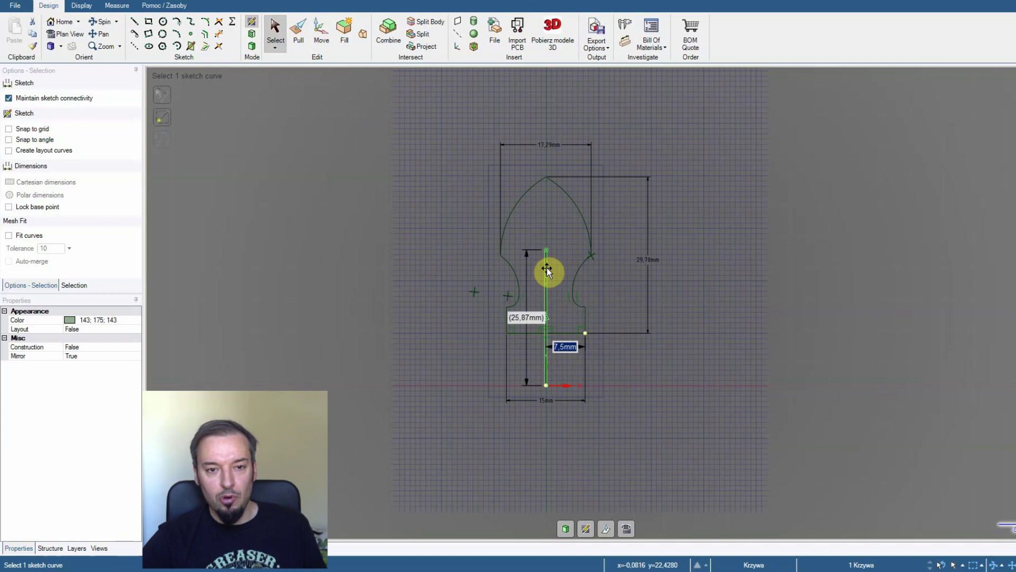
{"action": "key", "text": "Escape"}
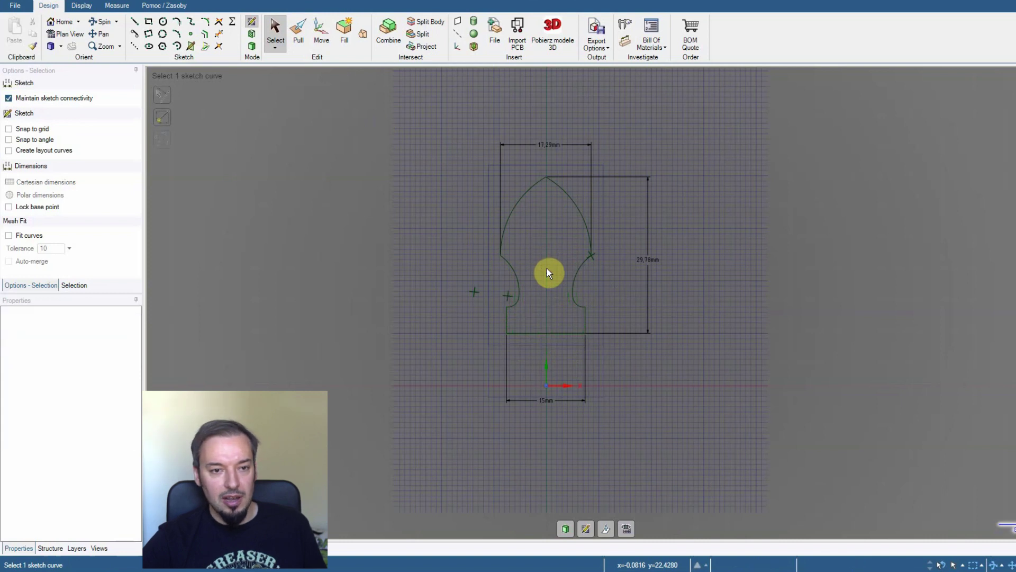
{"action": "double_click", "coordinate": [549, 144]}
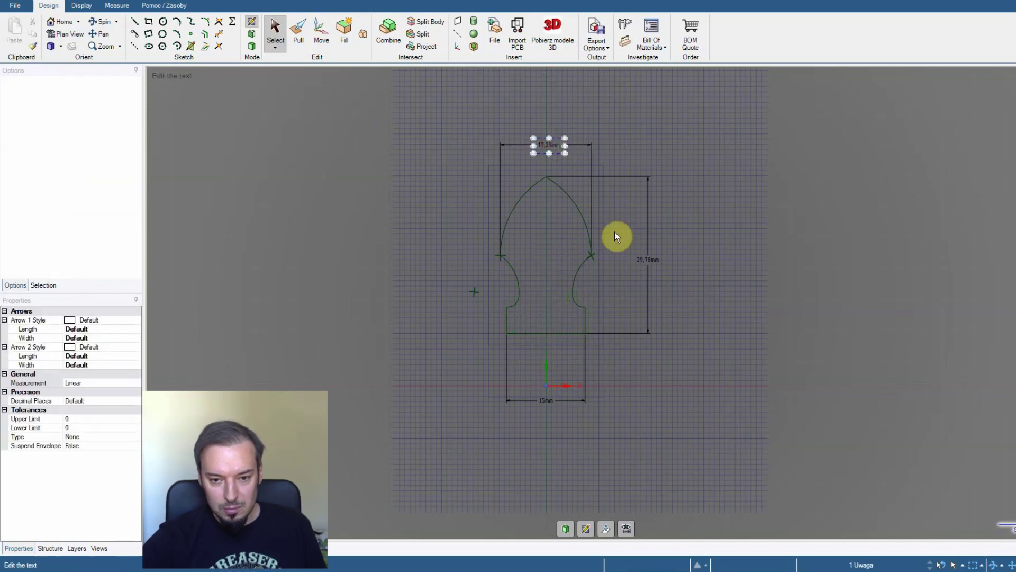
{"action": "left_click", "coordinate": [49, 549]}
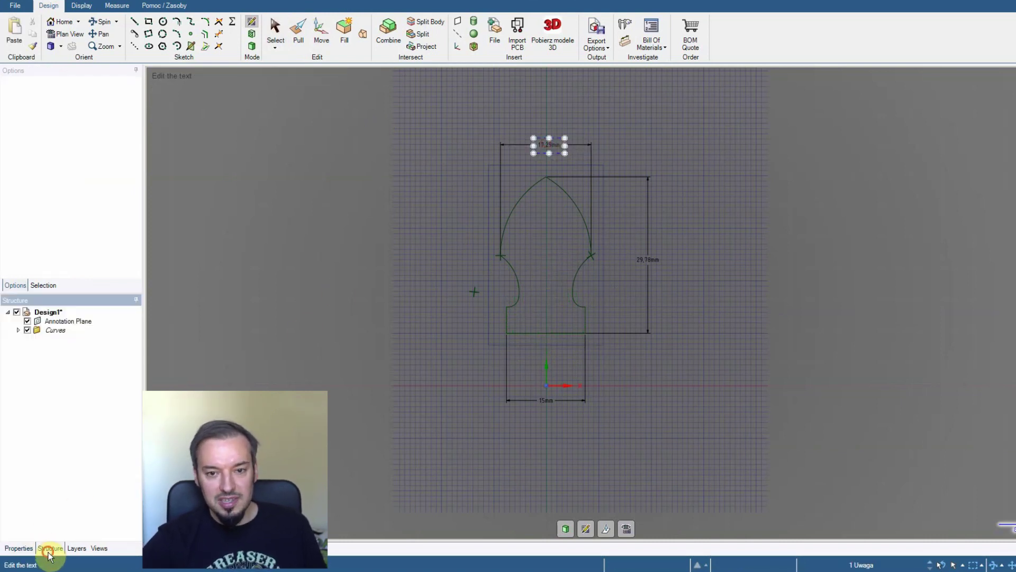
{"action": "left_click", "coordinate": [27, 321]}
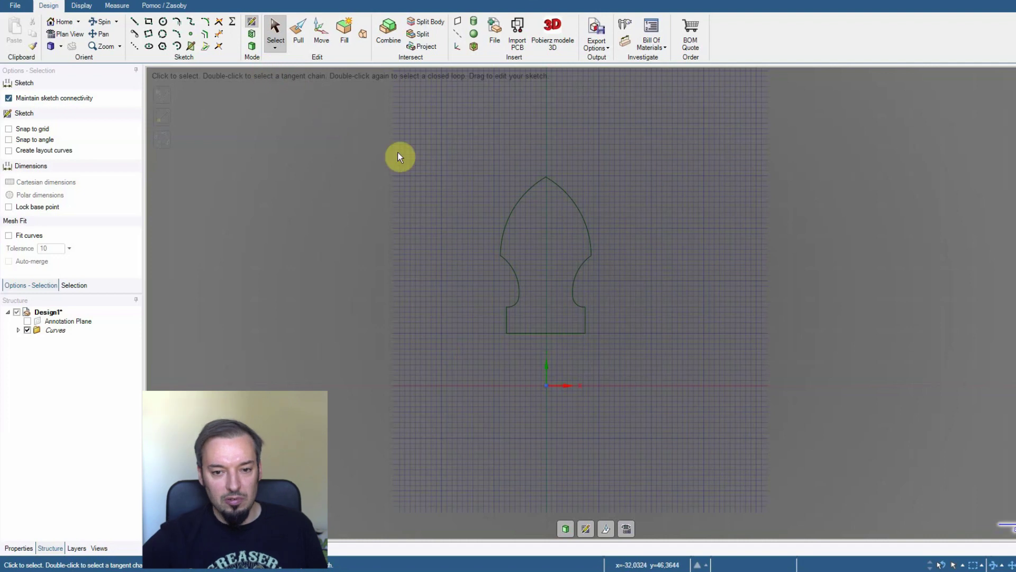
{"action": "left_click", "coordinate": [546, 181]}
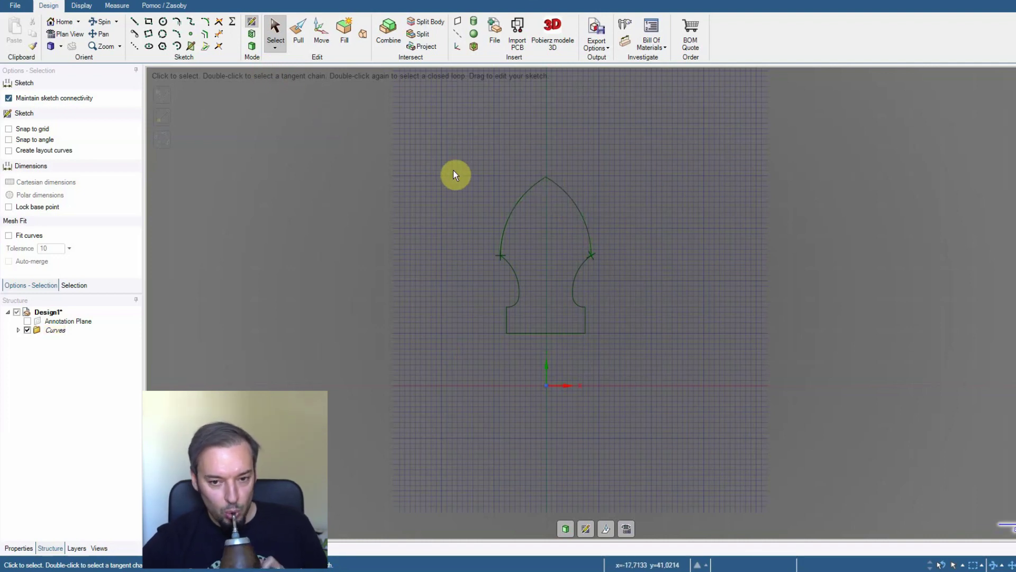
Step: Draw the central slot's 15 mm vertical sides and short top segment from the bottom edge
{"action": "left_click", "coordinate": [136, 20]}
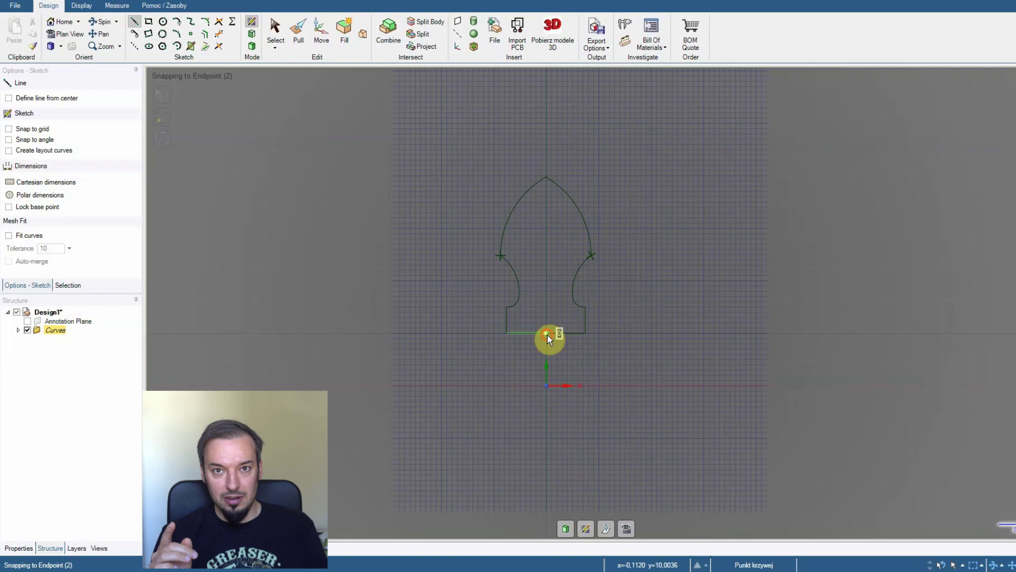
{"action": "left_click", "coordinate": [546, 333]}
{"action": "left_click", "coordinate": [547, 249]}
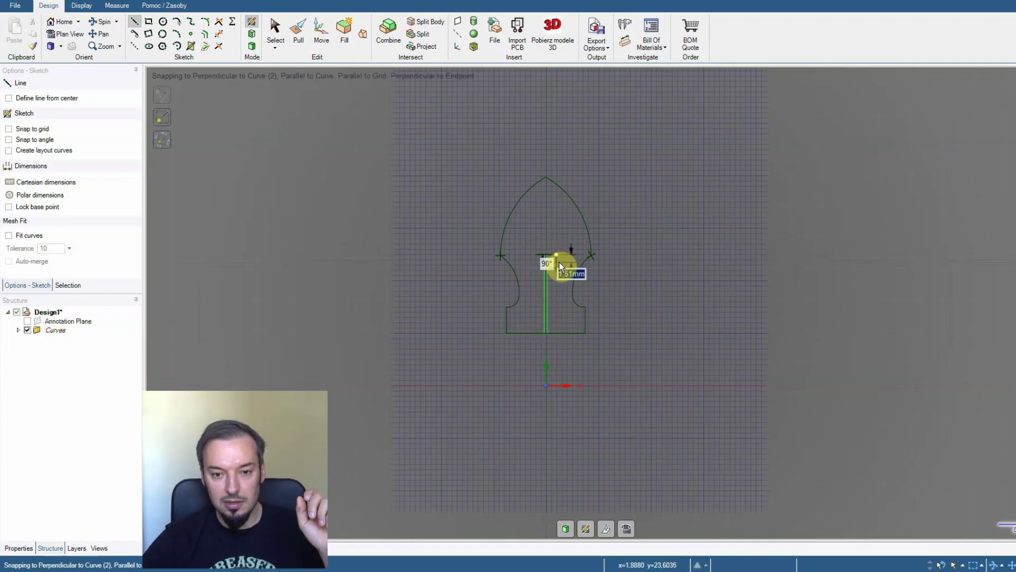
{"action": "left_click", "coordinate": [555, 265]}
{"action": "scroll", "coordinate": [547, 225], "scroll_direction": "up", "scroll_amount": 5}
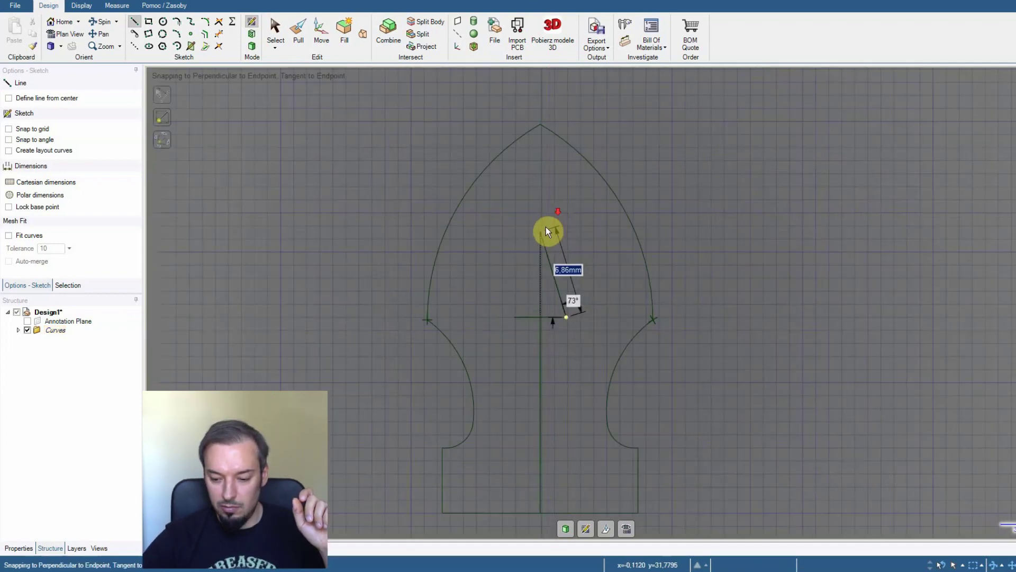
{"action": "left_click", "coordinate": [567, 512]}
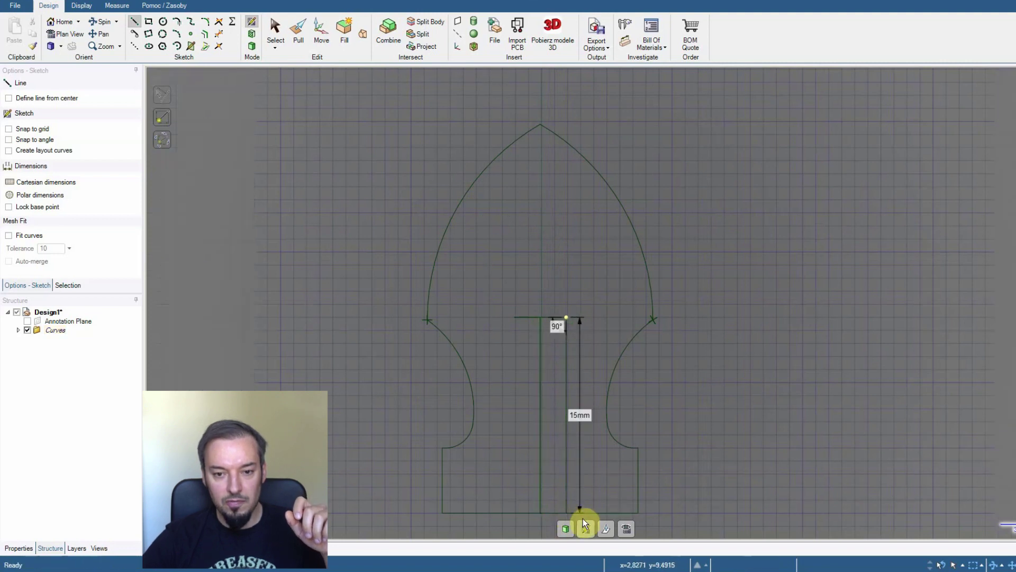
{"action": "left_click", "coordinate": [515, 317]}
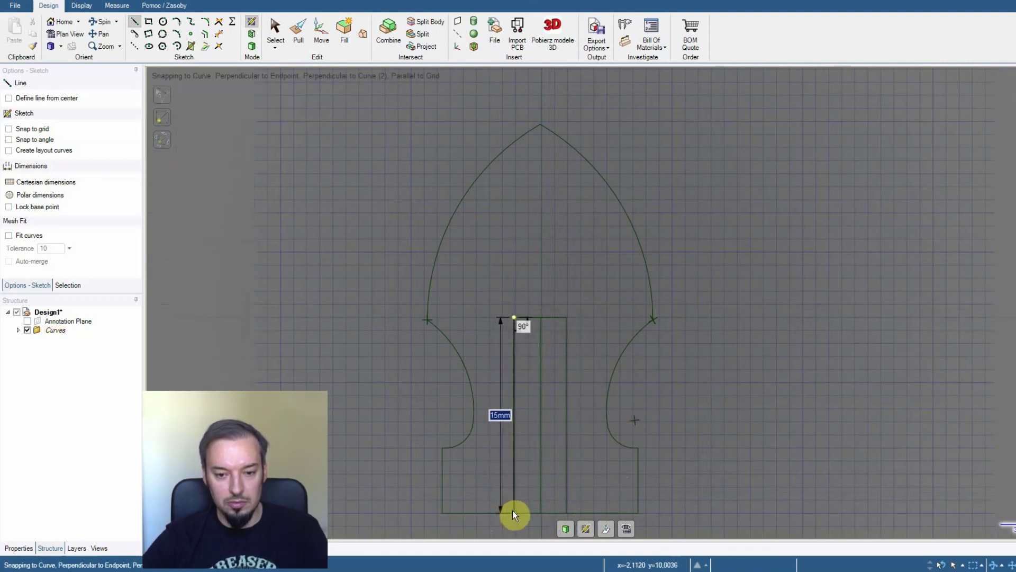
{"action": "left_click", "coordinate": [543, 515]}
{"action": "key", "text": "t"}
{"action": "scroll", "coordinate": [713, 450], "scroll_direction": "down", "scroll_amount": 2}
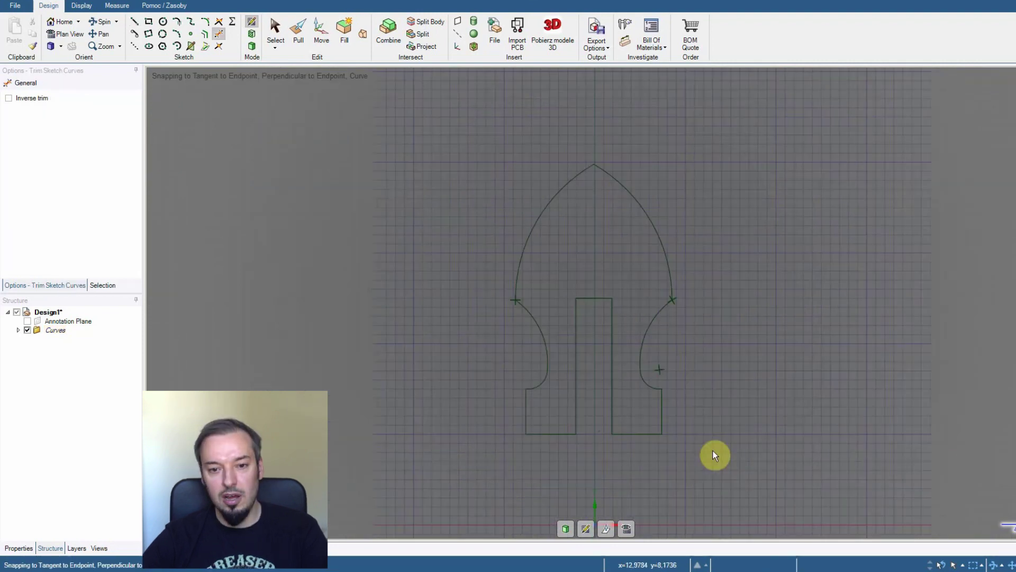
Step: Box-select the whole pommel outline, fill it as a surface, and switch to 3D mode
{"action": "left_click", "coordinate": [272, 30]}
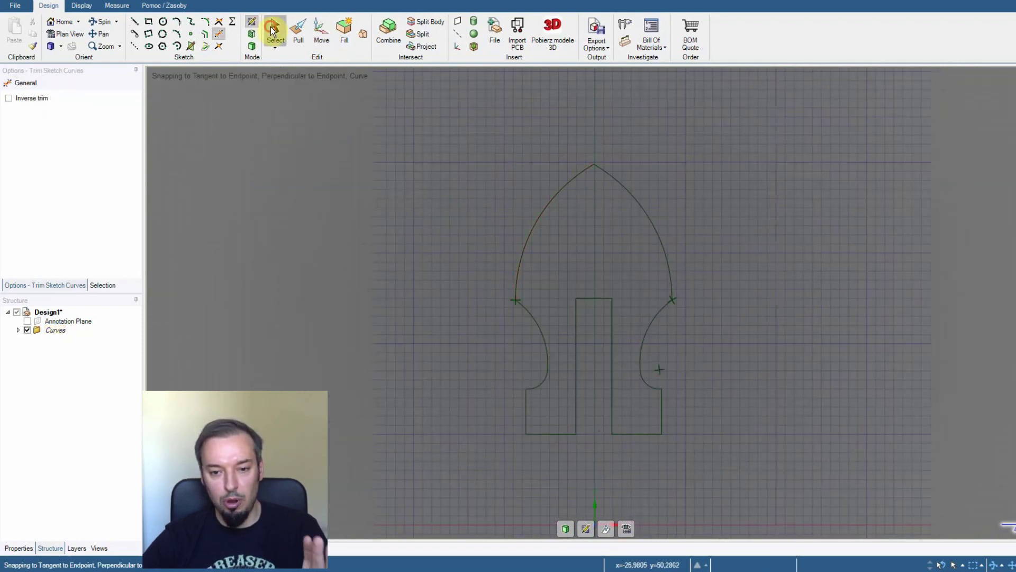
{"action": "left_click_drag", "start_coordinate": [413, 145], "coordinate": [760, 538]}
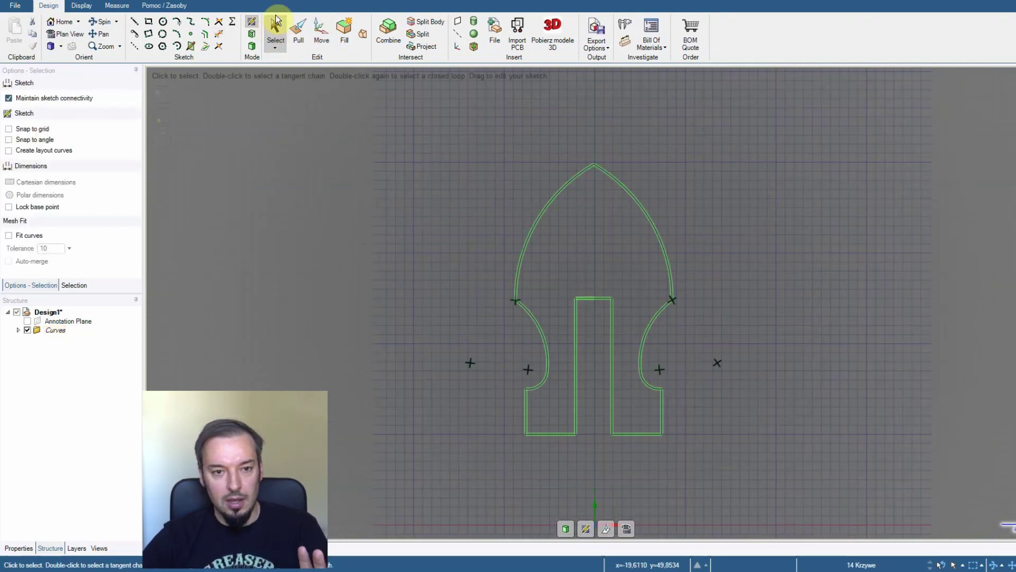
{"action": "left_click", "coordinate": [252, 34]}
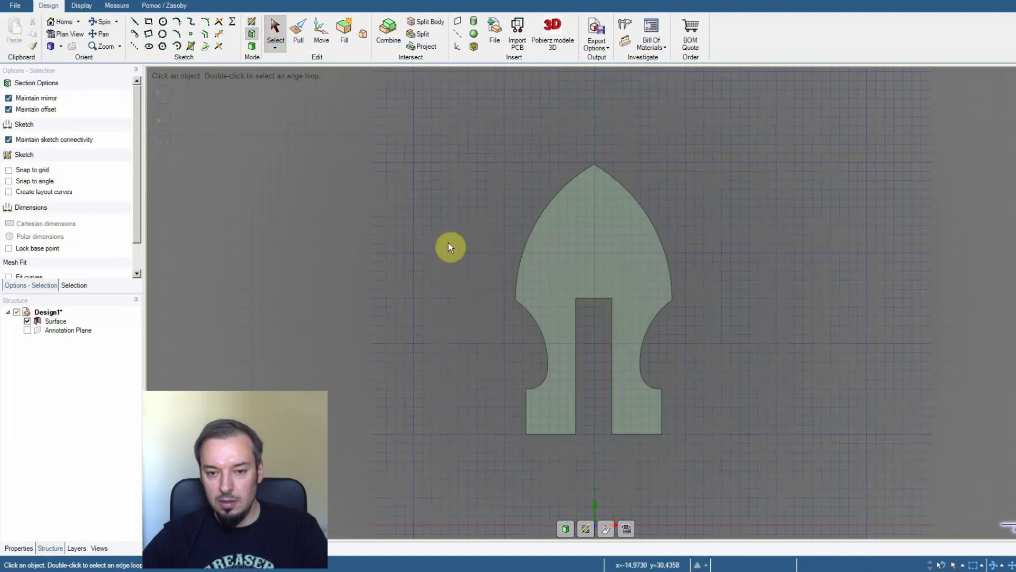
{"action": "left_click", "coordinate": [251, 46]}
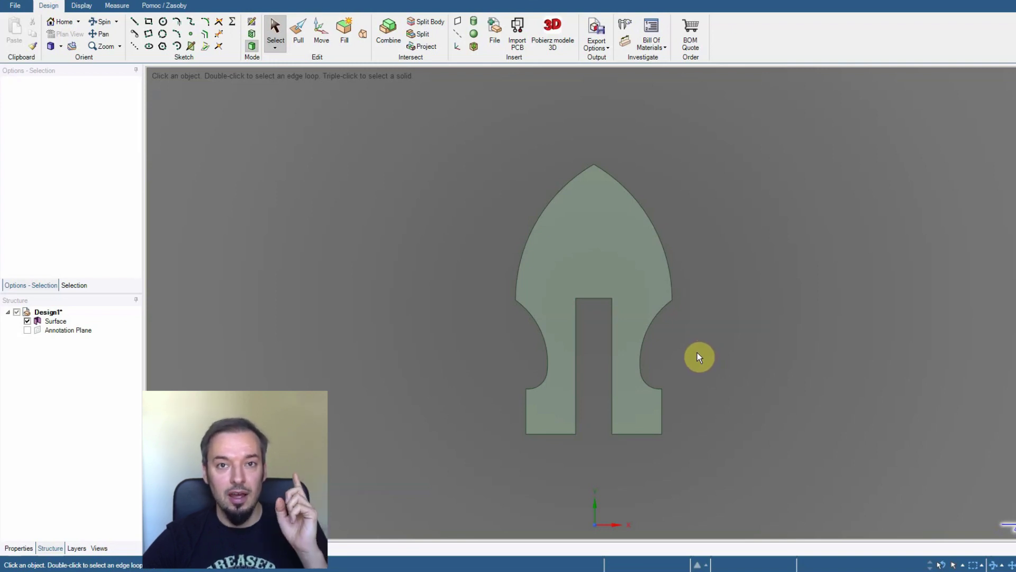
{"action": "left_click", "coordinate": [257, 24]}
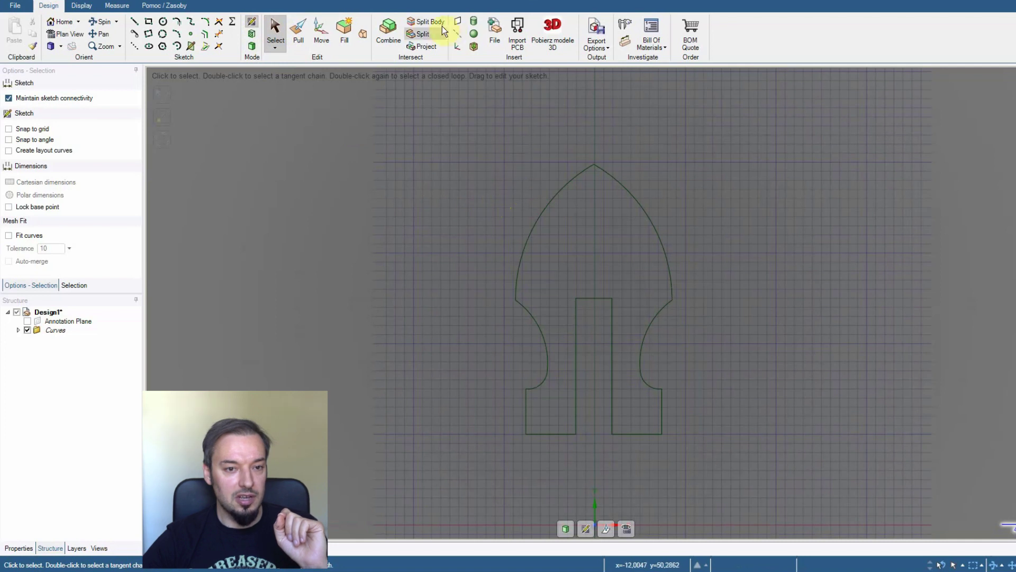
Step: Draw a vertical centre line from the slot's top midpoint up past the pommel's tip
{"action": "left_click", "coordinate": [134, 21]}
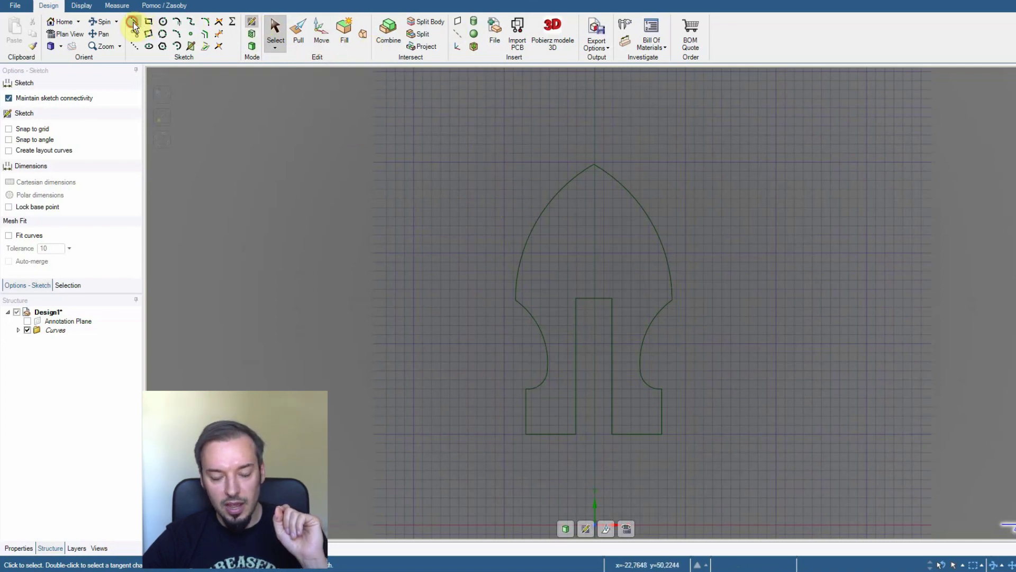
{"action": "left_click", "coordinate": [594, 298]}
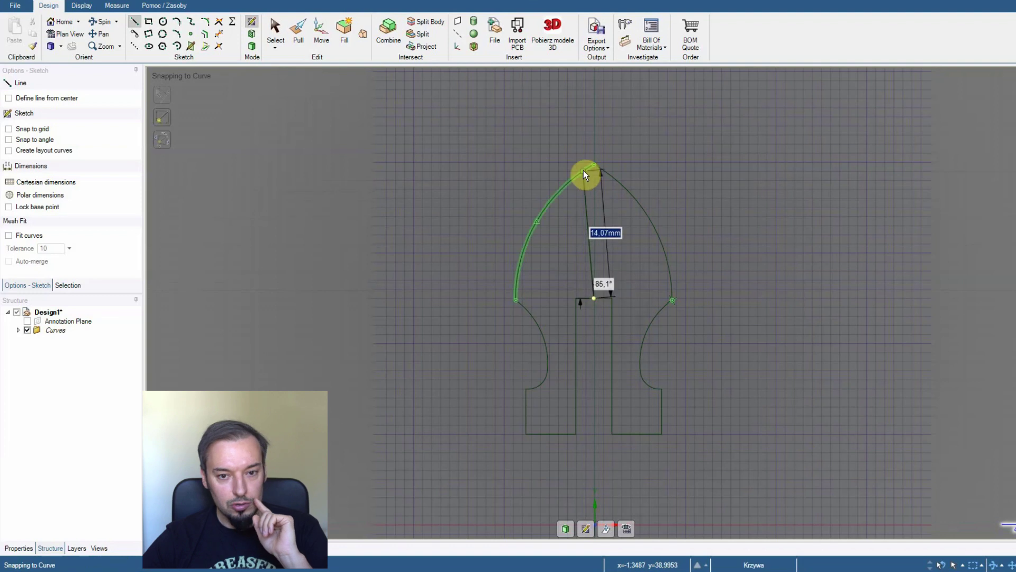
{"action": "left_click", "coordinate": [593, 135]}
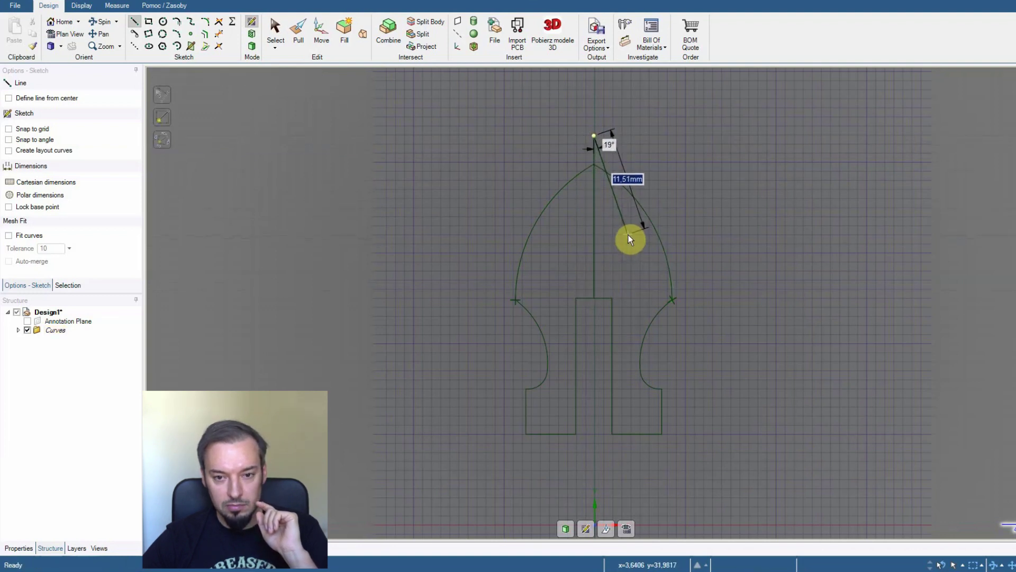
{"action": "key", "text": "Escape"}
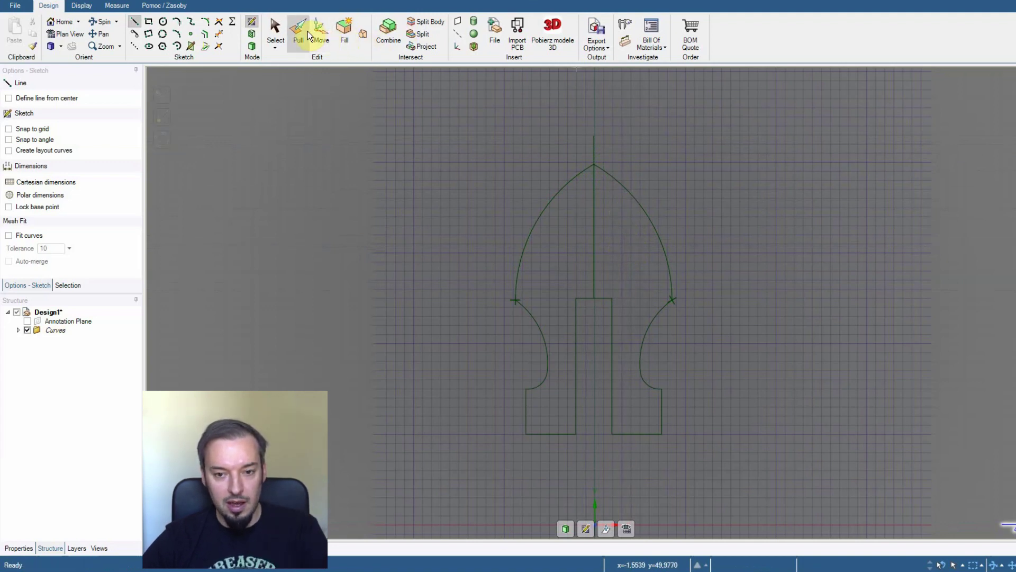
Step: Select the profile's left half face for revolving, with the vertical centre line as axis
{"action": "key", "text": "p"}
{"action": "left_click", "coordinate": [540, 214]}
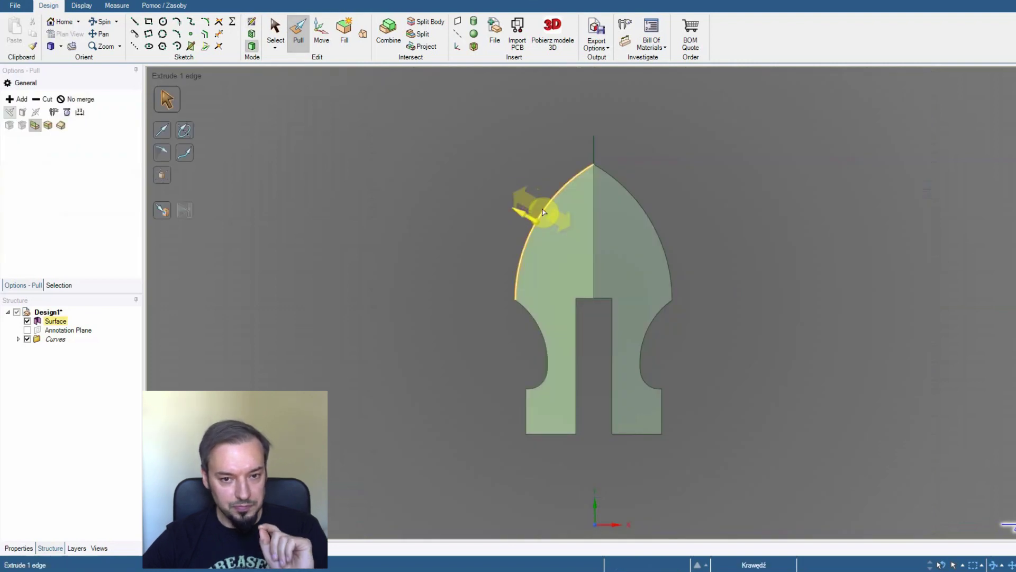
{"action": "key", "text": "Escape"}
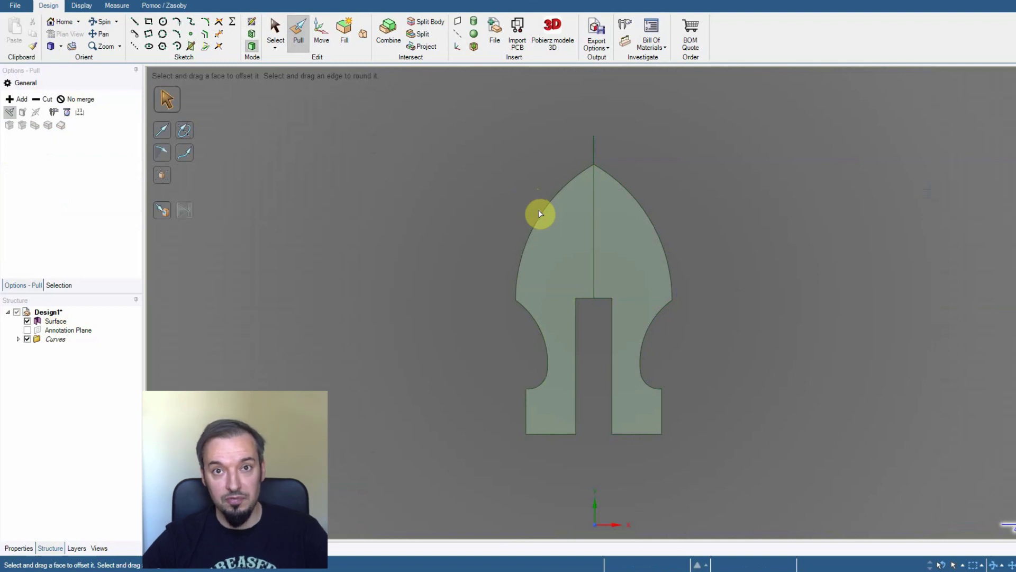
{"action": "left_click", "coordinate": [560, 237]}
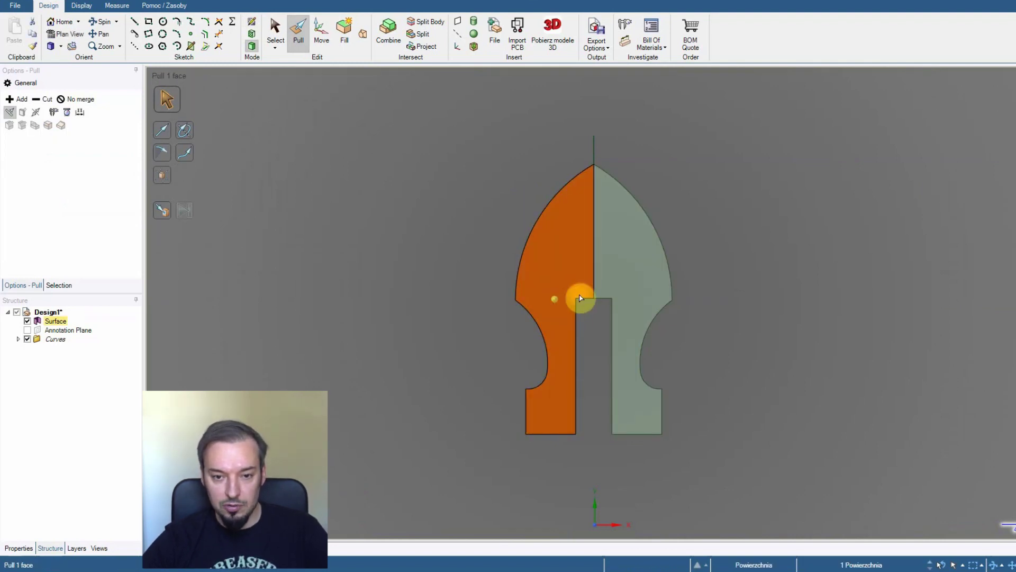
{"action": "left_click", "coordinate": [187, 136]}
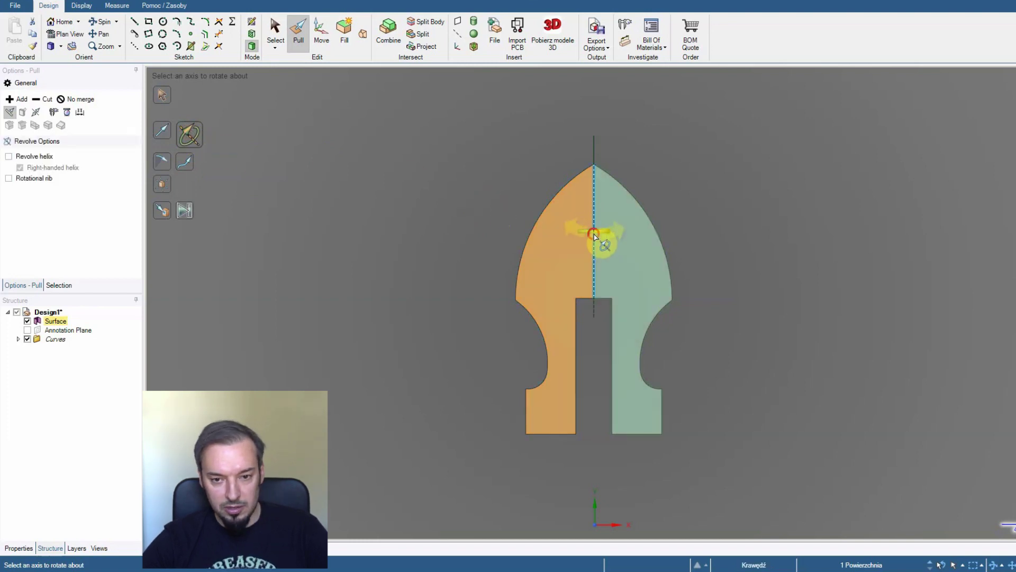
{"action": "left_click", "coordinate": [594, 235]}
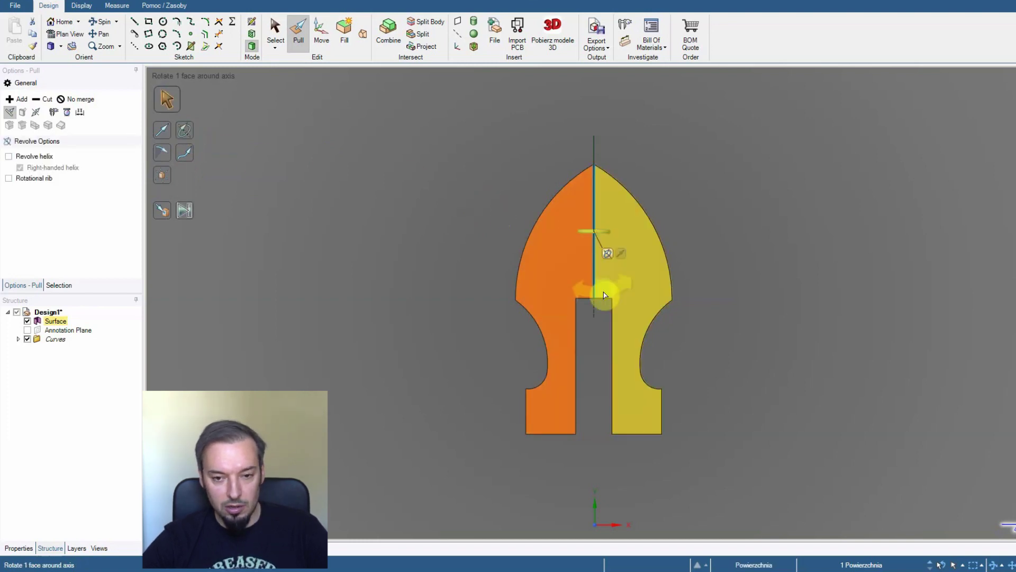
Step: Sweep the half-profile a full turn around the axis into a solid pommel with a base hole
{"action": "left_click", "coordinate": [96, 26]}
{"action": "left_click_drag", "start_coordinate": [408, 266], "coordinate": [495, 252]}
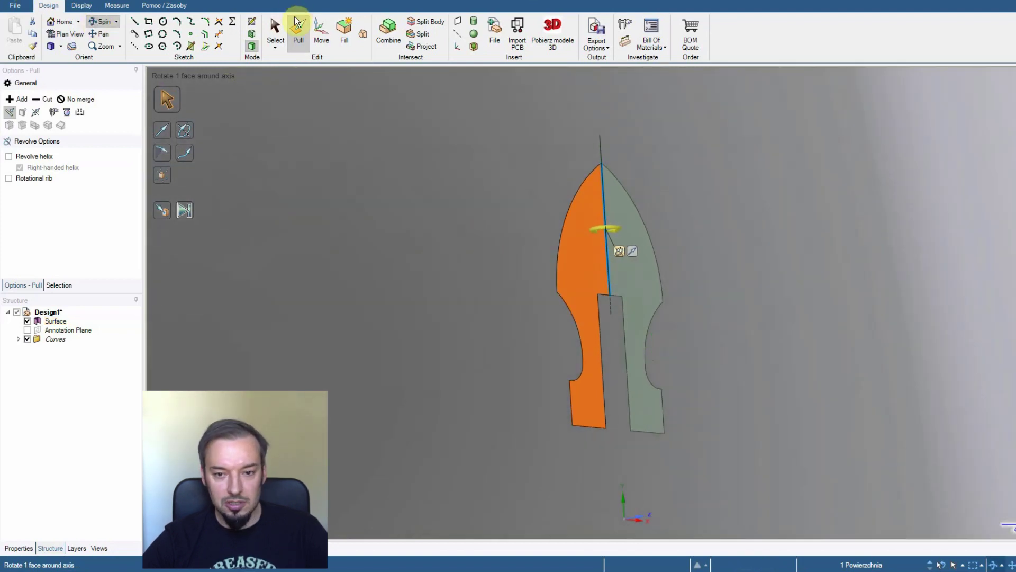
{"action": "left_click", "coordinate": [297, 23]}
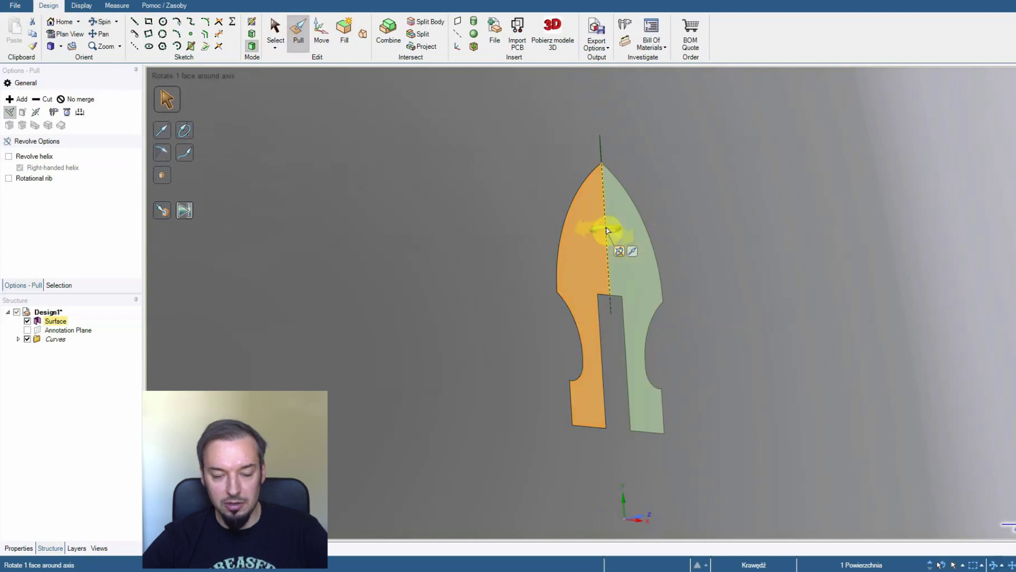
{"action": "left_click_drag", "start_coordinate": [607, 229], "coordinate": [544, 220]}
{"action": "key", "text": "Escape"}
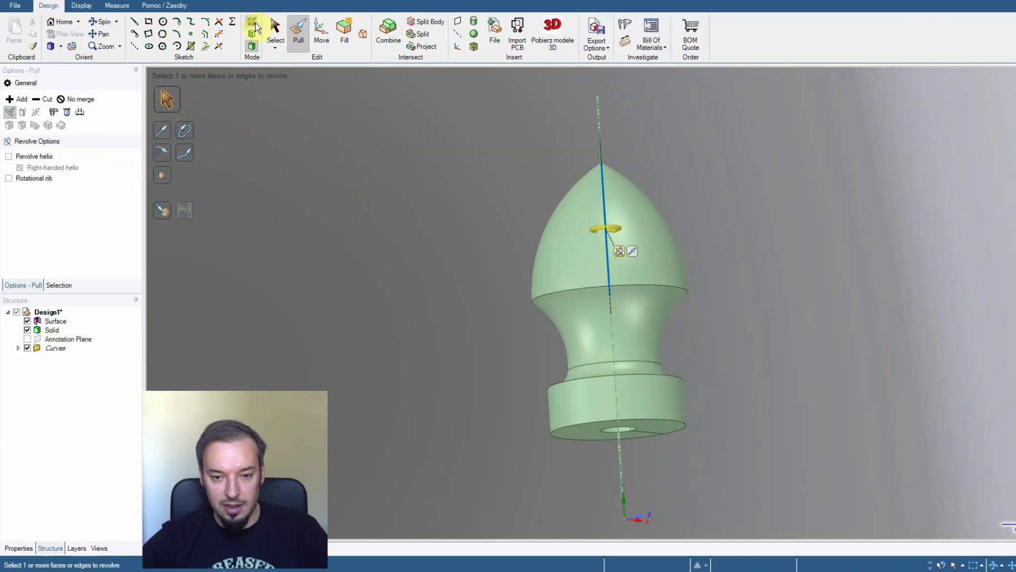
{"action": "left_click", "coordinate": [274, 31]}
{"action": "left_click", "coordinate": [100, 22]}
Step: Measure the pommel's mass properties (3855,79 mm³ volume, 1724,46 mm² area) and show its material properties
{"action": "left_click_drag", "start_coordinate": [469, 256], "coordinate": [601, 254]}
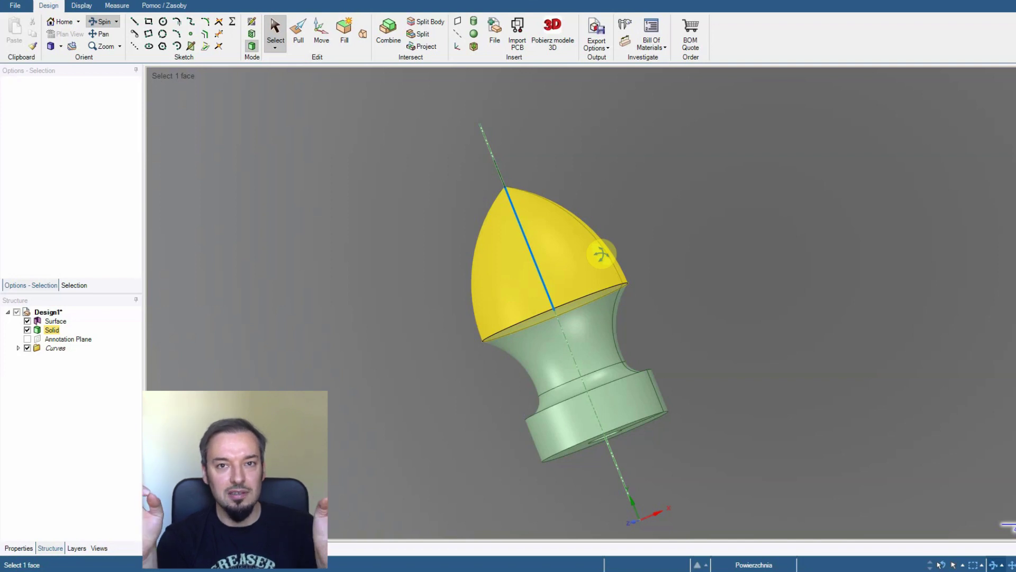
{"action": "left_click", "coordinate": [117, 7]}
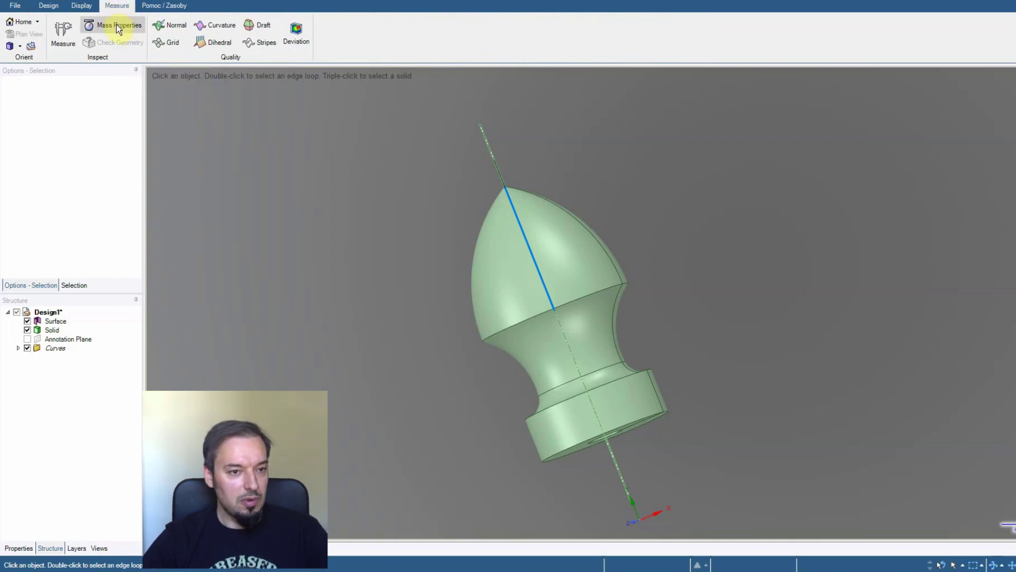
{"action": "left_click", "coordinate": [116, 25]}
{"action": "left_click", "coordinate": [504, 273]}
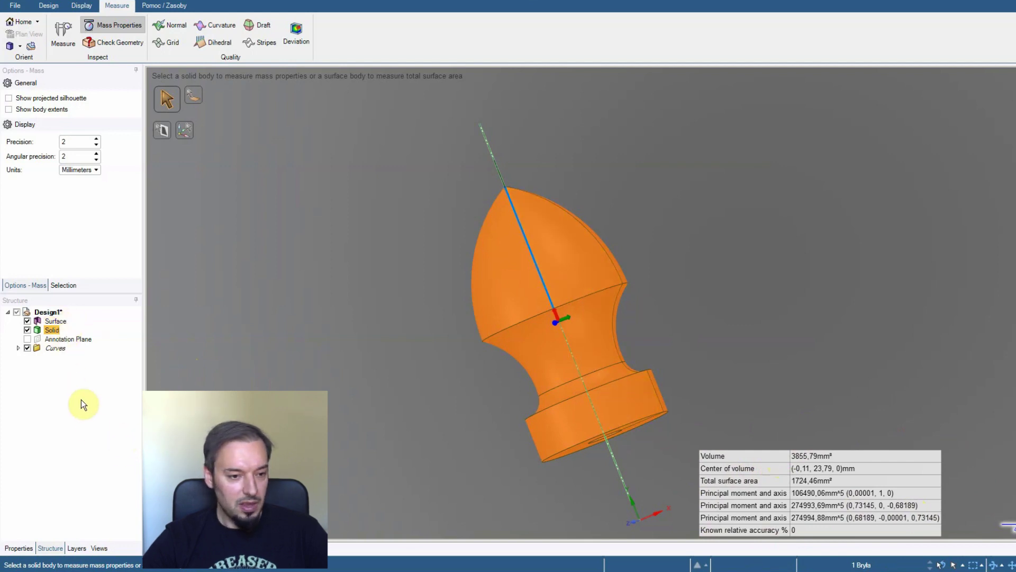
{"action": "left_click", "coordinate": [17, 548]}
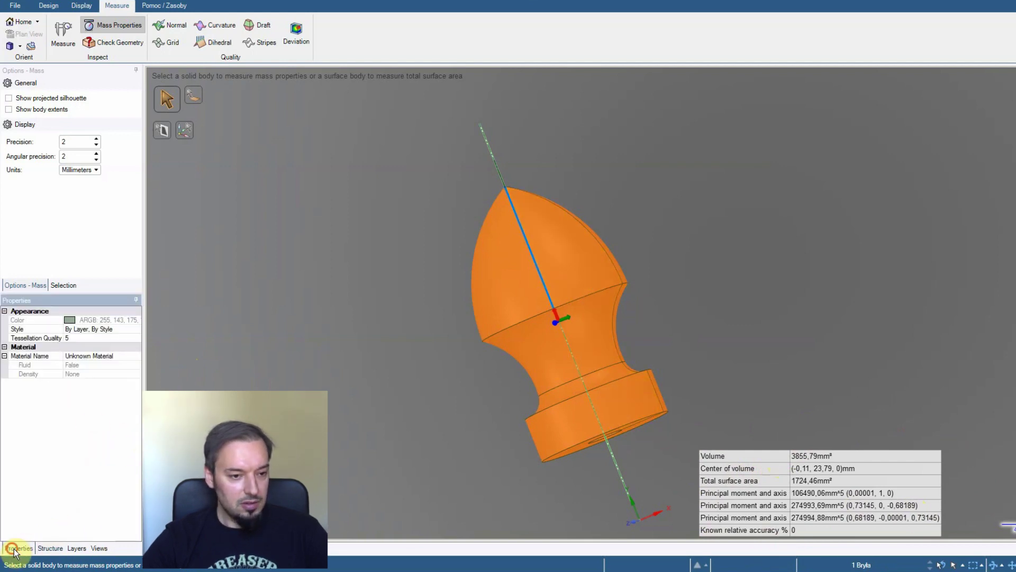
{"action": "left_click", "coordinate": [89, 356]}
Step: Assign Sheet Metal Cold-Rolled (Sample) from the material library, giving a 30,08 g mass
{"action": "left_click", "coordinate": [137, 356]}
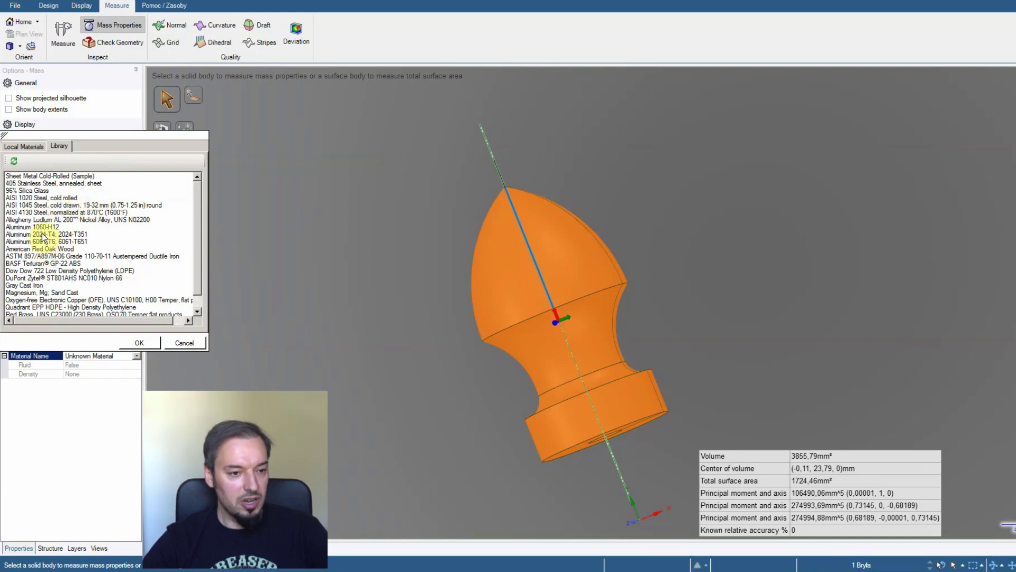
{"action": "left_click", "coordinate": [79, 176]}
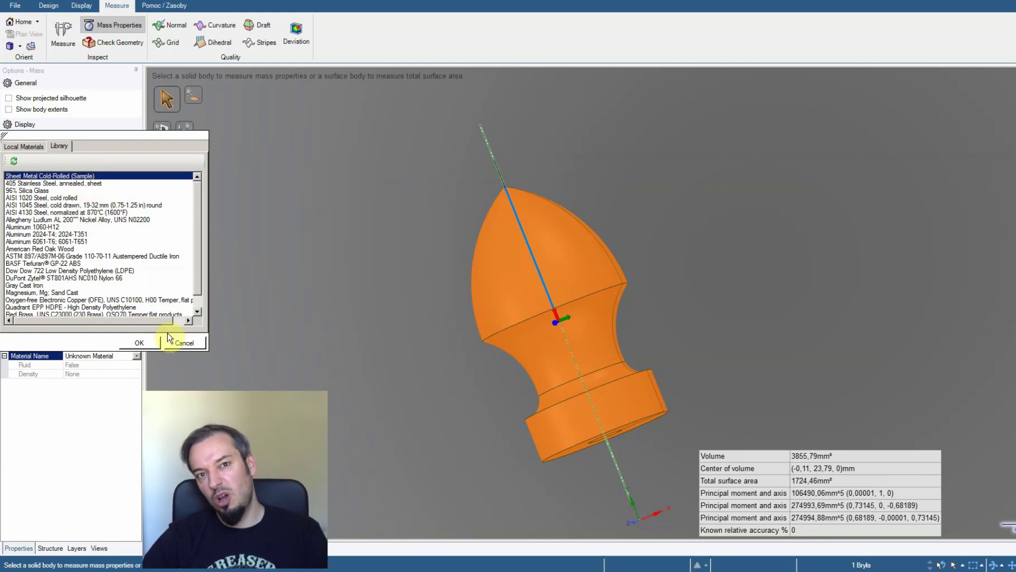
{"action": "left_click", "coordinate": [139, 343]}
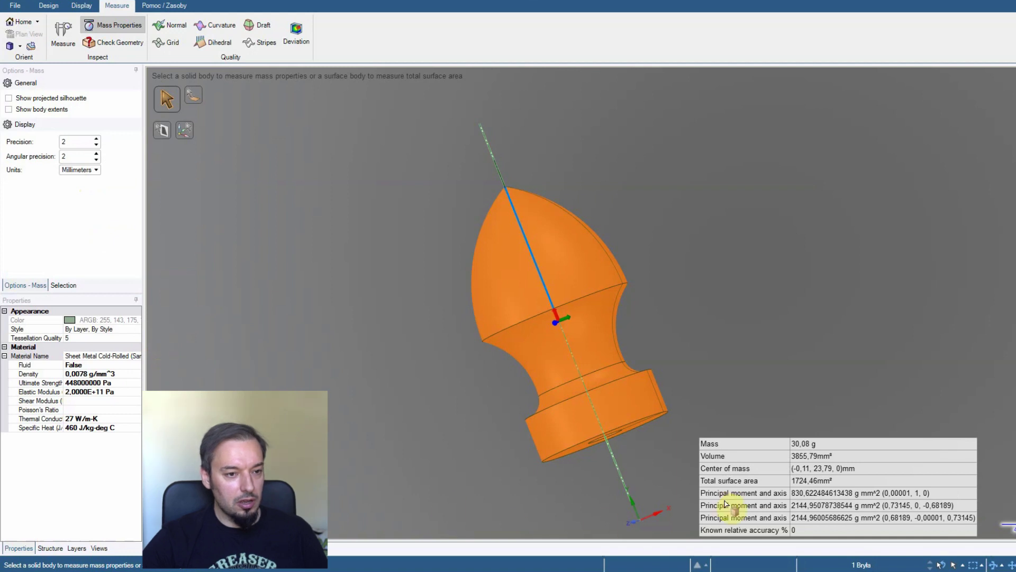